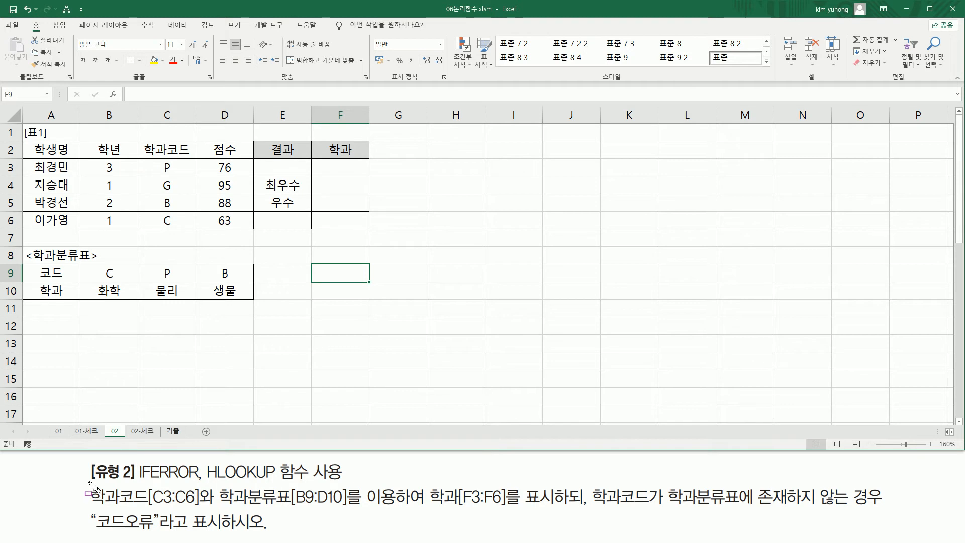
mouse_move(84, 506)
left_mouse_down()
mouse_move(151, 506)
mouse_move(85, 487)
mouse_move(85, 505)
left_mouse_up()
left_click_drag(155, 160, 186, 231)
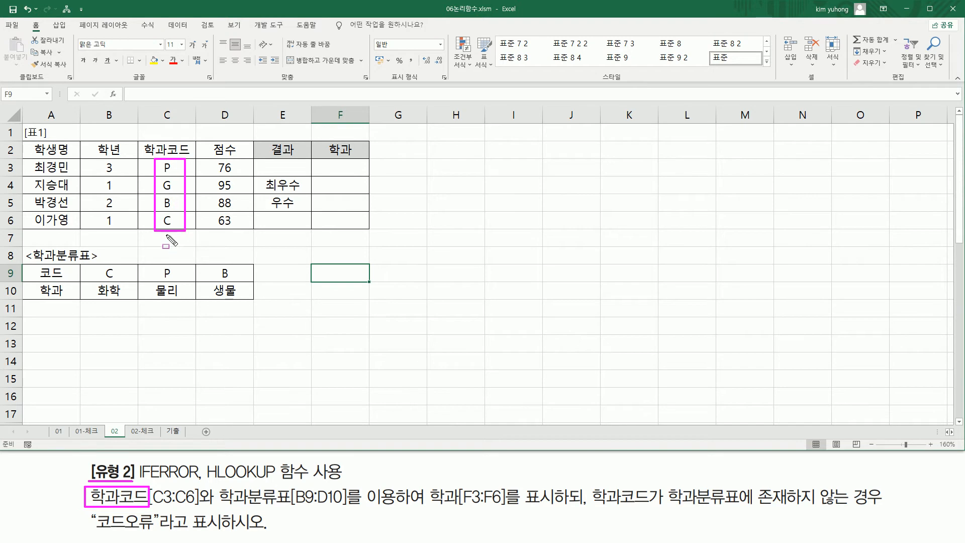
left_click_drag(219, 507, 346, 507)
mouse_move(26, 260)
left_mouse_down()
mouse_move(44, 280)
mouse_move(243, 302)
left_mouse_up()
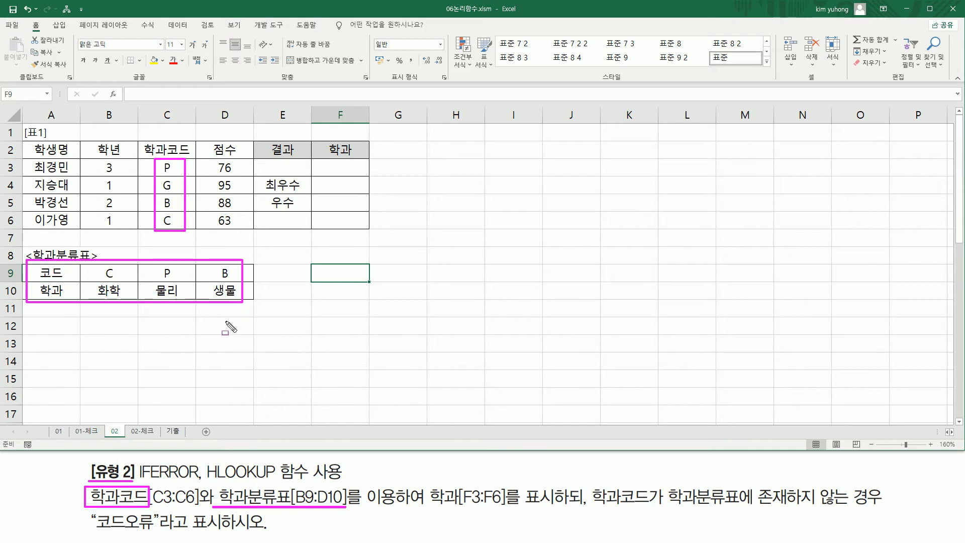
mouse_move(428, 481)
left_mouse_down()
mouse_move(453, 511)
mouse_move(559, 511)
left_mouse_up()
mouse_move(330, 162)
left_mouse_down()
mouse_move(330, 180)
mouse_move(360, 221)
mouse_move(329, 222)
left_mouse_up()
left_click_drag(583, 509, 888, 508)
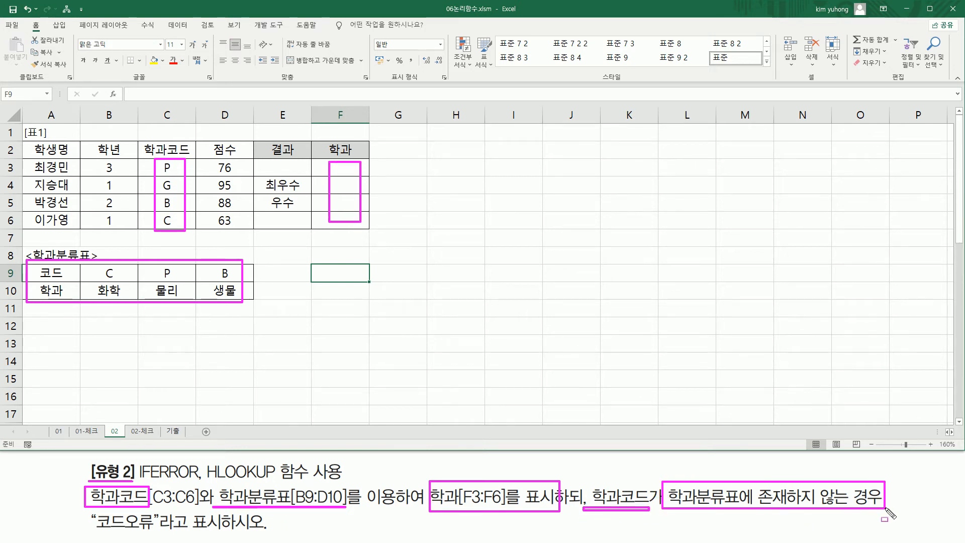
left_click_drag(93, 532, 151, 531)
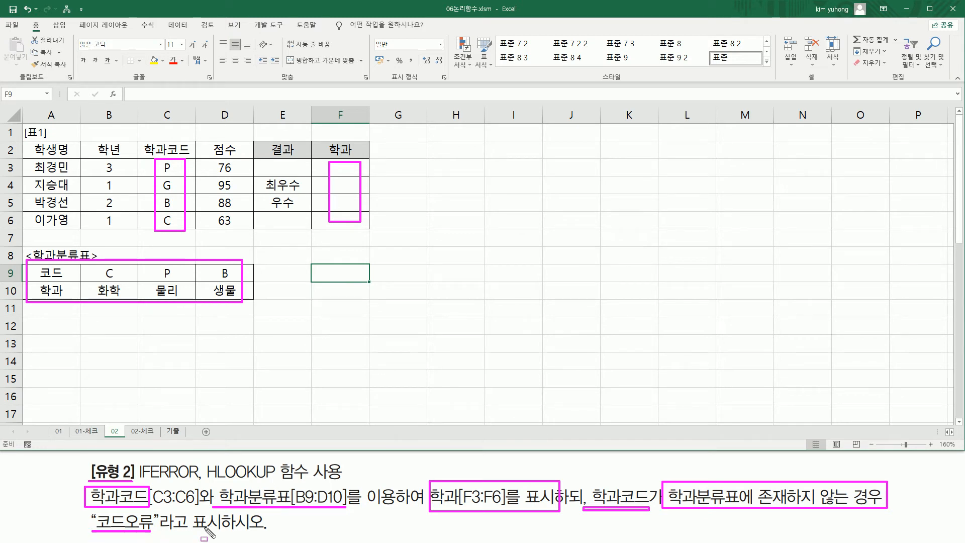
key("Escape")
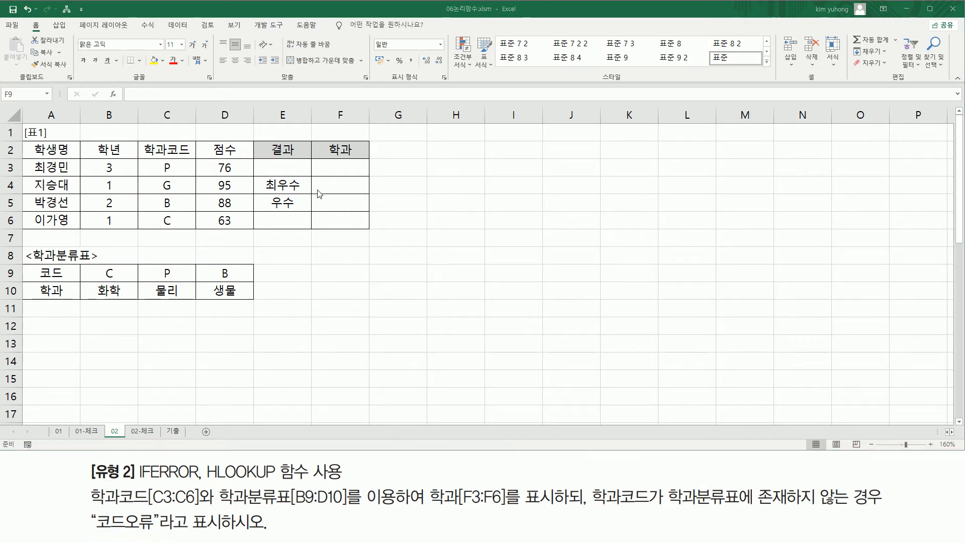
left_click_drag(330, 163, 357, 230)
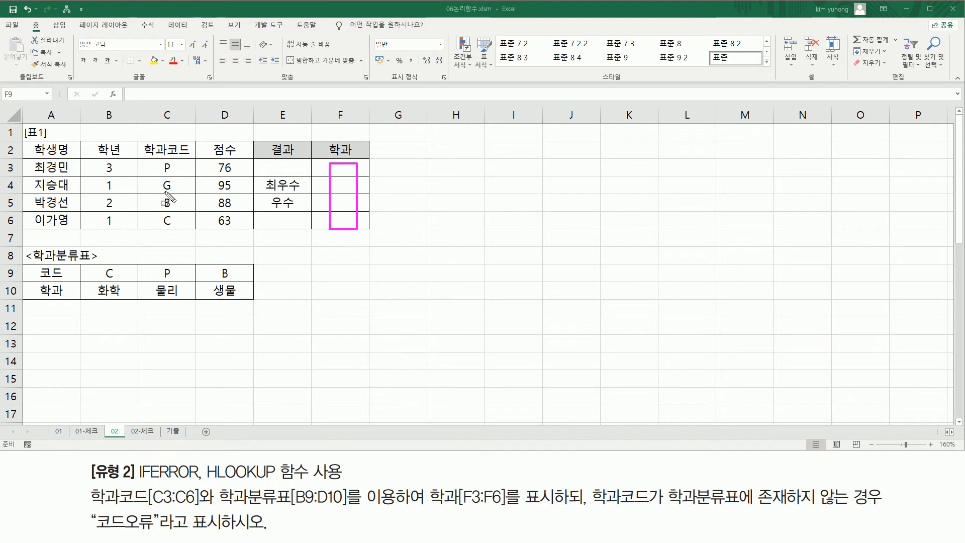
mouse_move(162, 157)
left_mouse_down()
mouse_move(165, 225)
mouse_move(177, 227)
left_mouse_up()
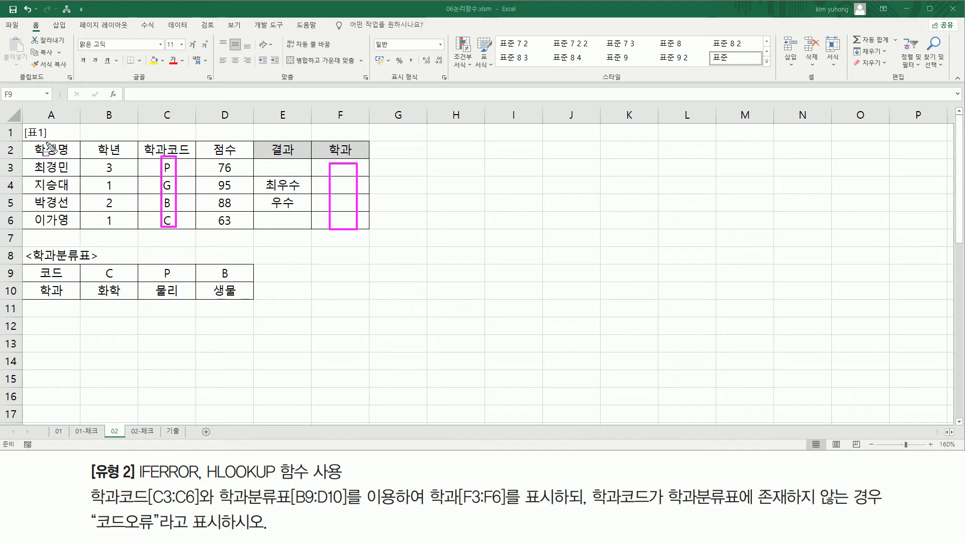
left_click_drag(24, 139, 372, 235)
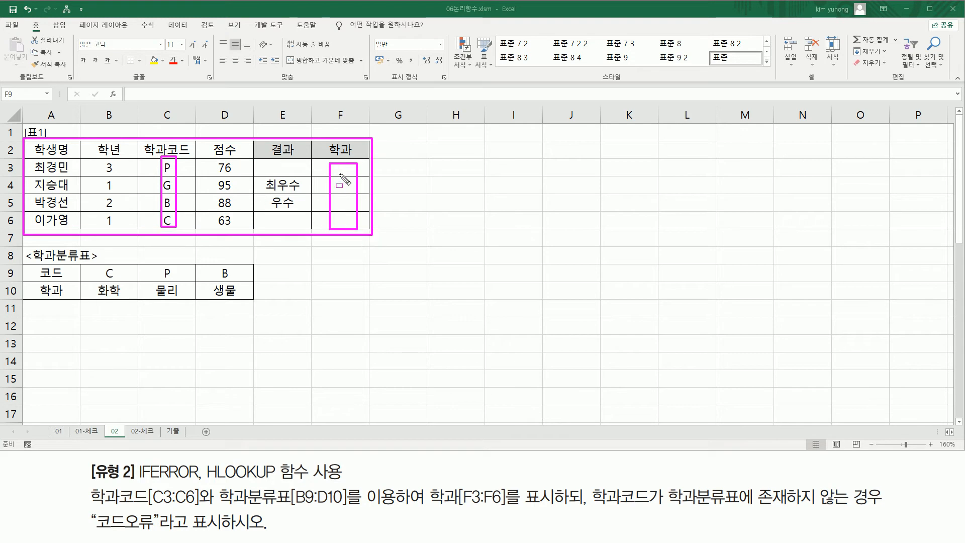
left_click_drag(80, 265, 250, 299)
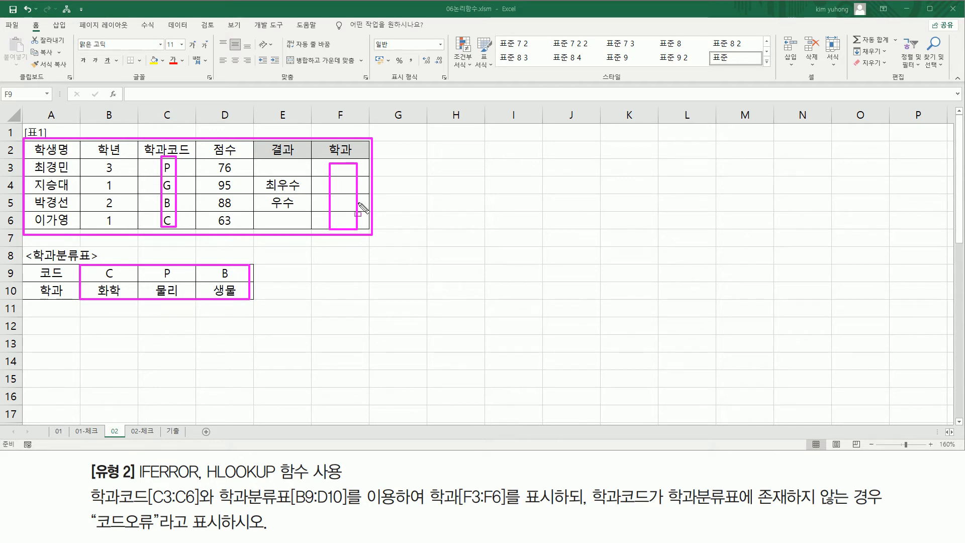
left_click_drag(71, 274, 226, 273)
left_click_drag(63, 291, 233, 291)
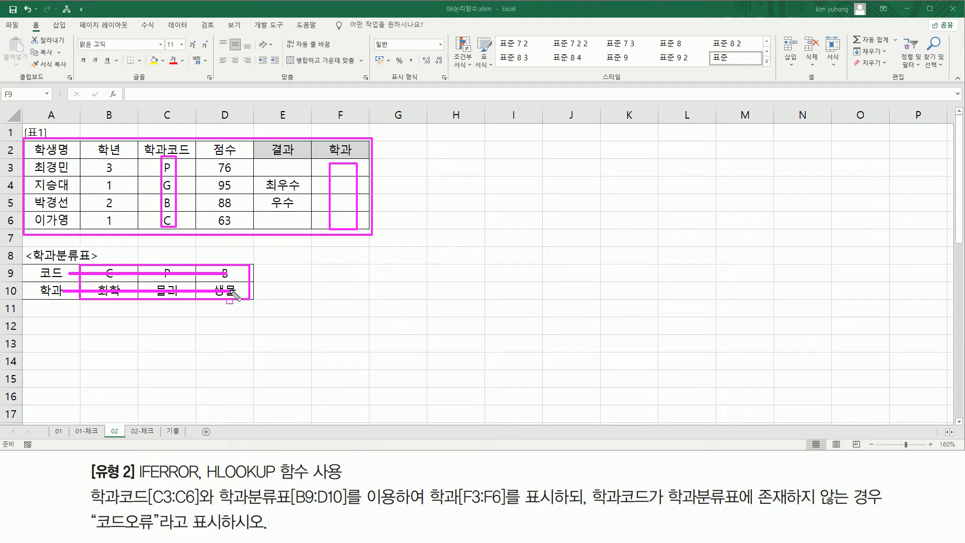
key("e")
key("Escape")
Enter the syntax note "HLOOKUP( 찾을값 , 범위, 행번호 , 옵션 )" in cell H3
left_click(474, 166)
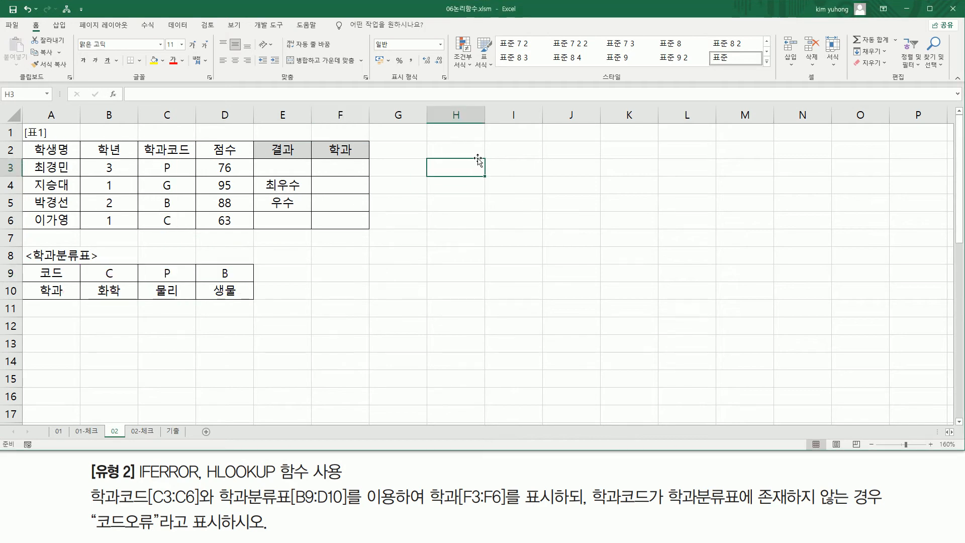
type("HLOOKUP")
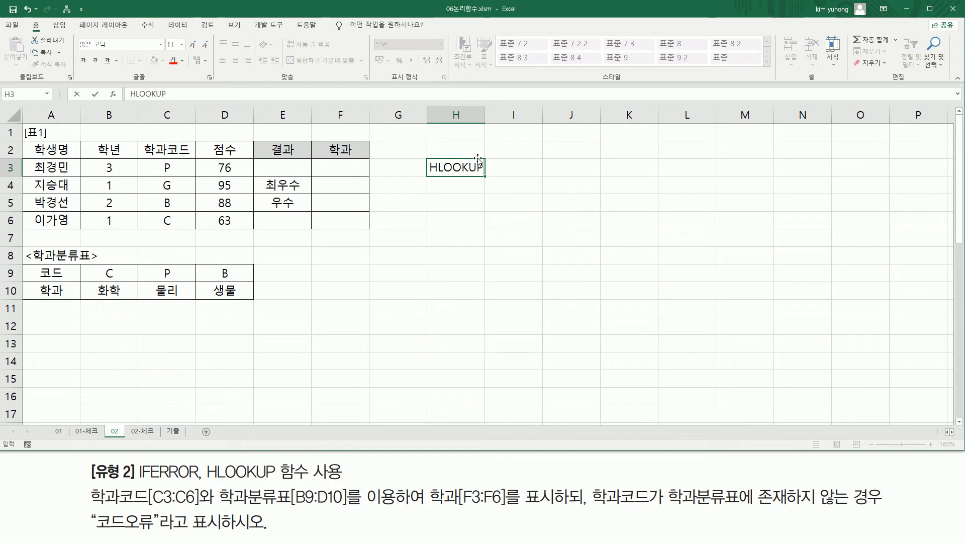
type("( 찾을값,")
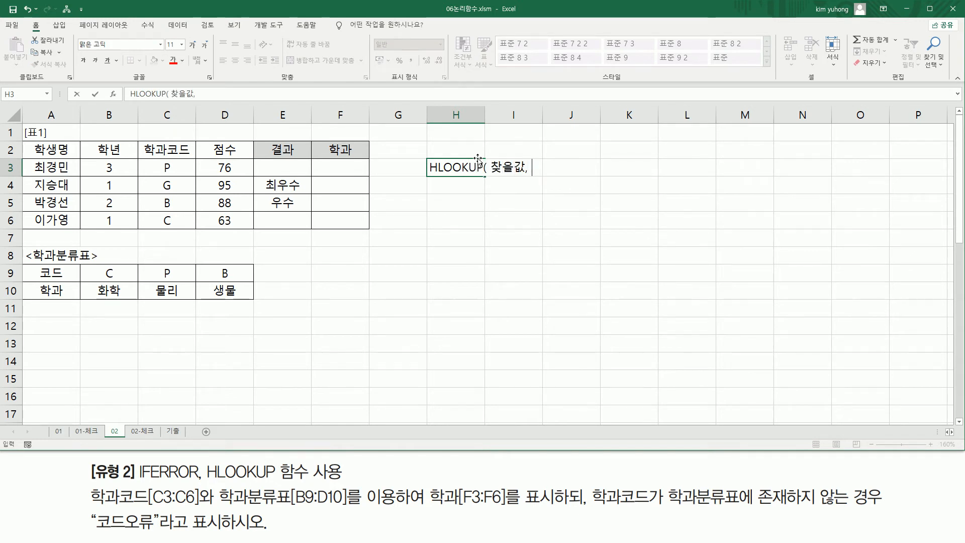
key("BackSpace")
type(", ㅊ")
key("BackSpace")
key("BackSpace")
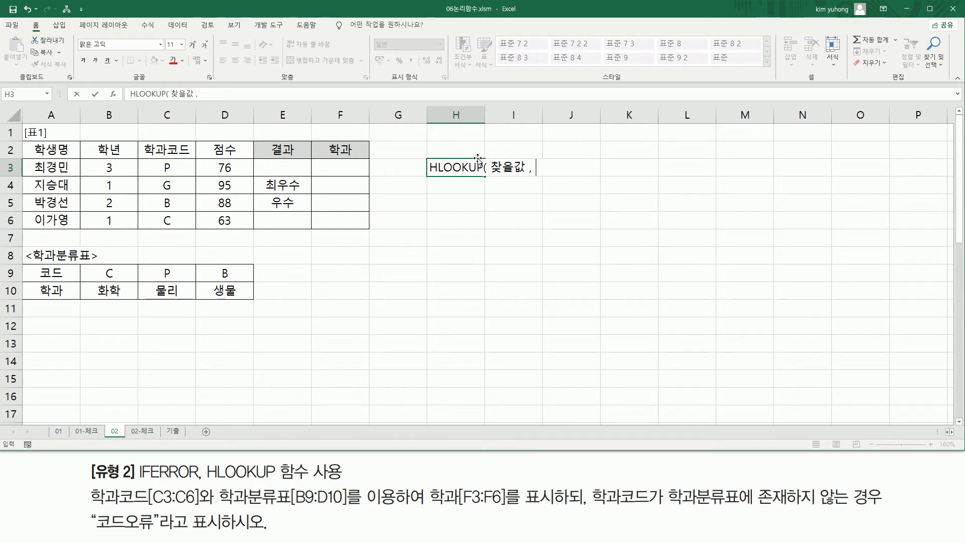
type("범위,")
type(" 행번호")
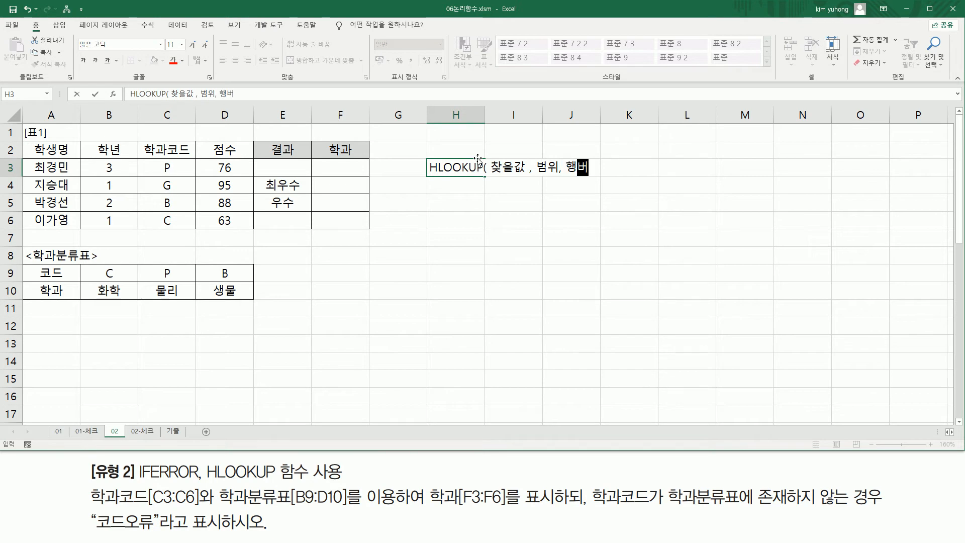
type(" ,")
type(" 오셔")
key("BackSpace")
key("BackSpace")
type("옵션)")
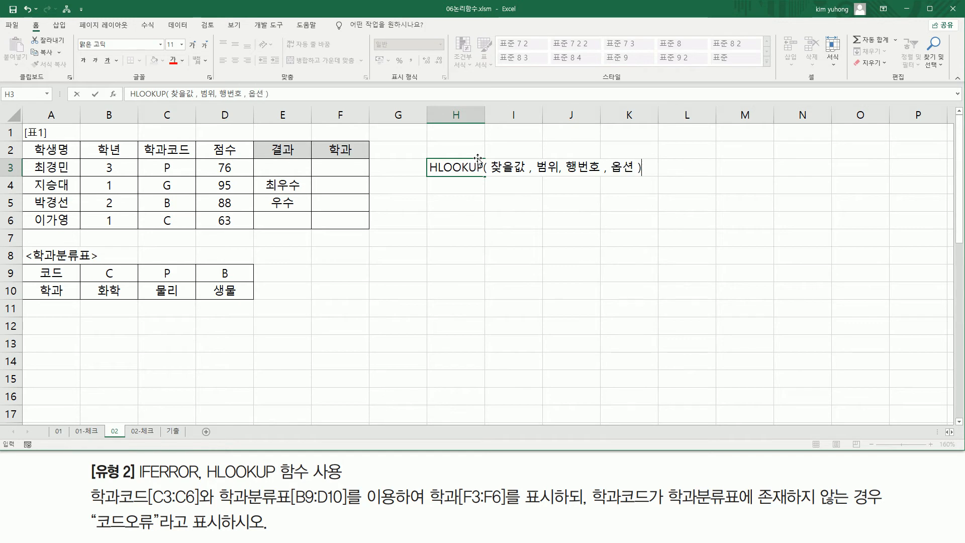
key("Return")
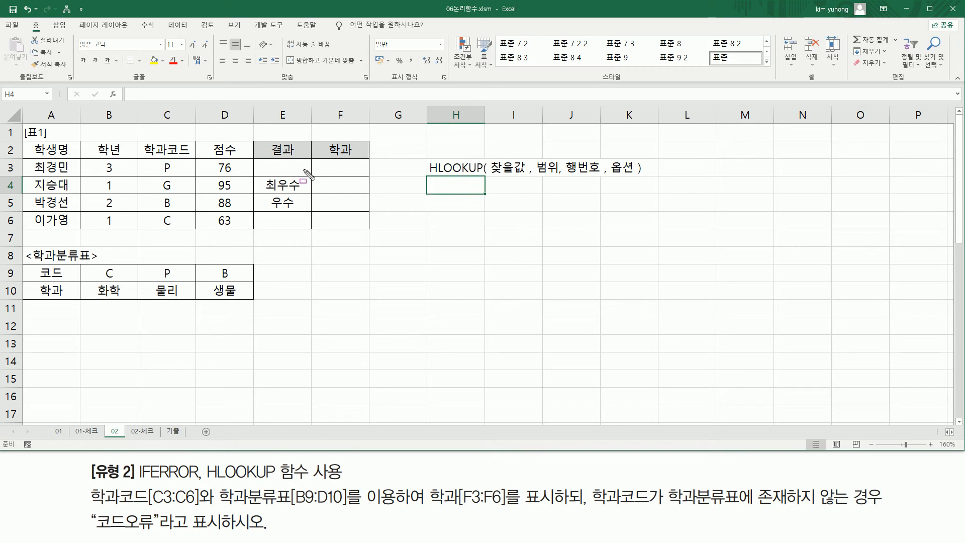
left_click_drag(319, 160, 367, 177)
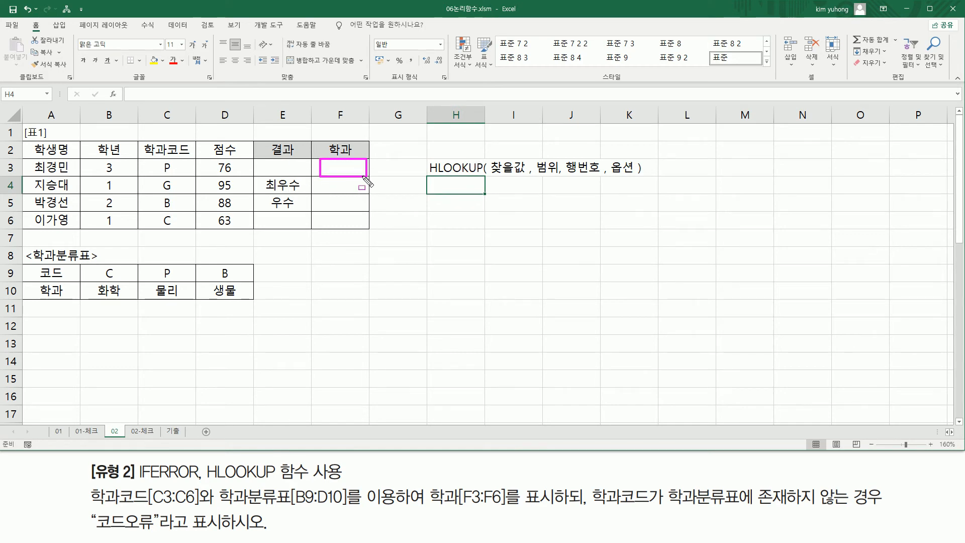
left_click_drag(159, 159, 178, 177)
mouse_move(84, 264)
left_mouse_down()
mouse_move(98, 297)
mouse_move(260, 300)
mouse_move(251, 299)
left_mouse_up()
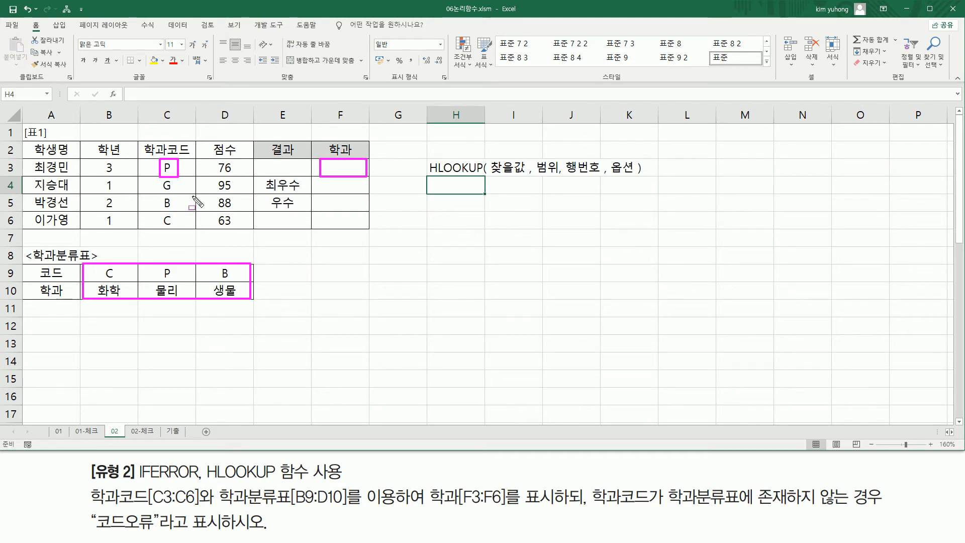
left_click_drag(67, 291, 95, 292)
left_click_drag(608, 150, 632, 184)
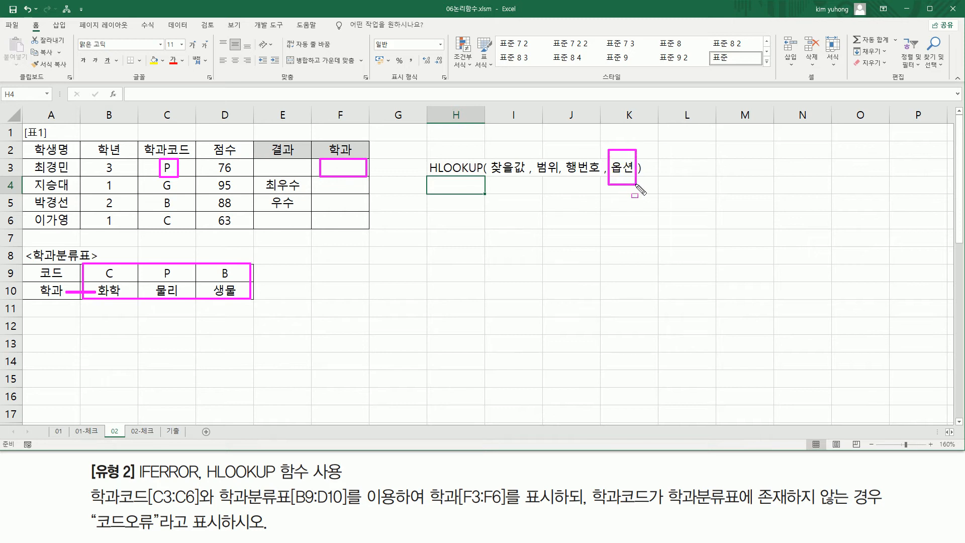
key("Escape")
List the HLOOKUP option values below the syntax note, with TRUE in I4 and FALSE in I5
left_click(506, 186)
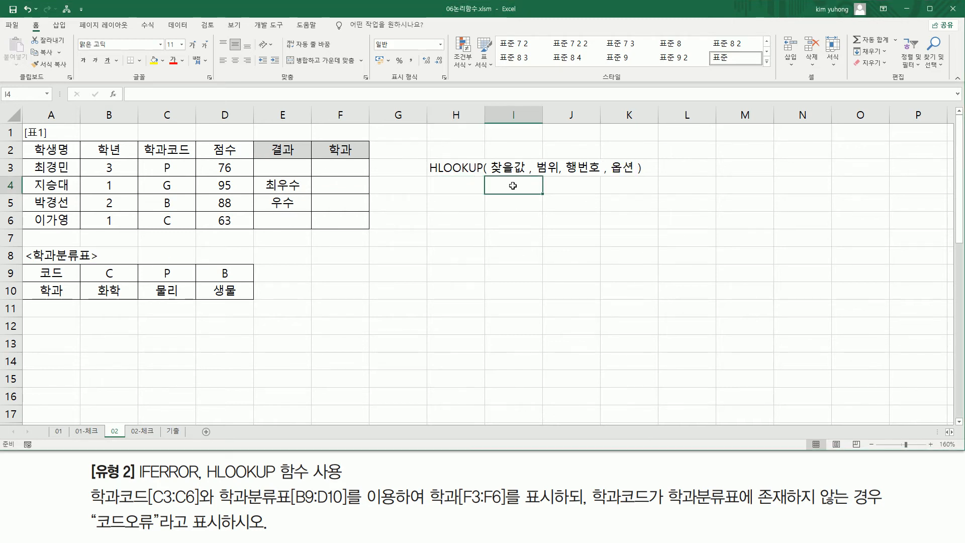
type("TRU")
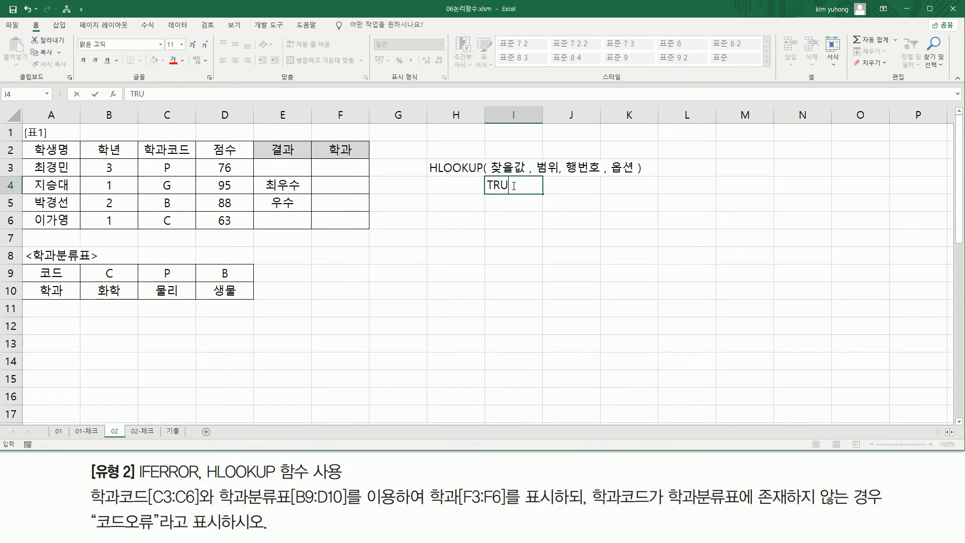
type("E")
key("Return")
type("FA")
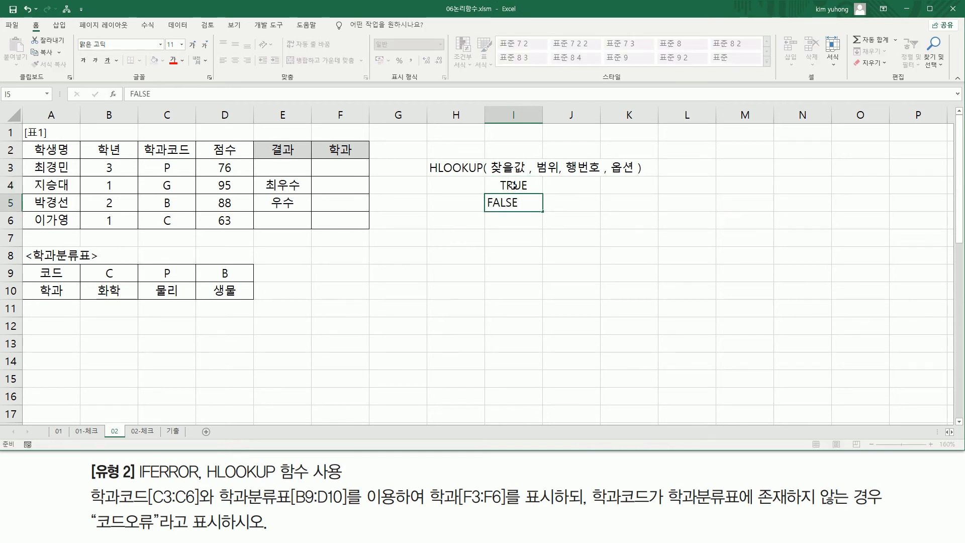
Append "(생략)" to the TRUE entry in cell I4
left_click(513, 185)
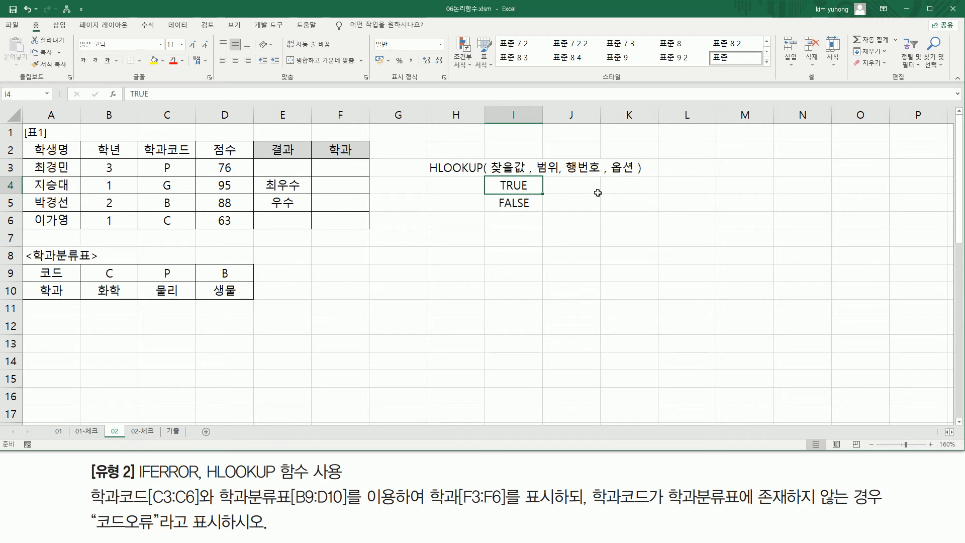
key("F2")
type("(생략)")
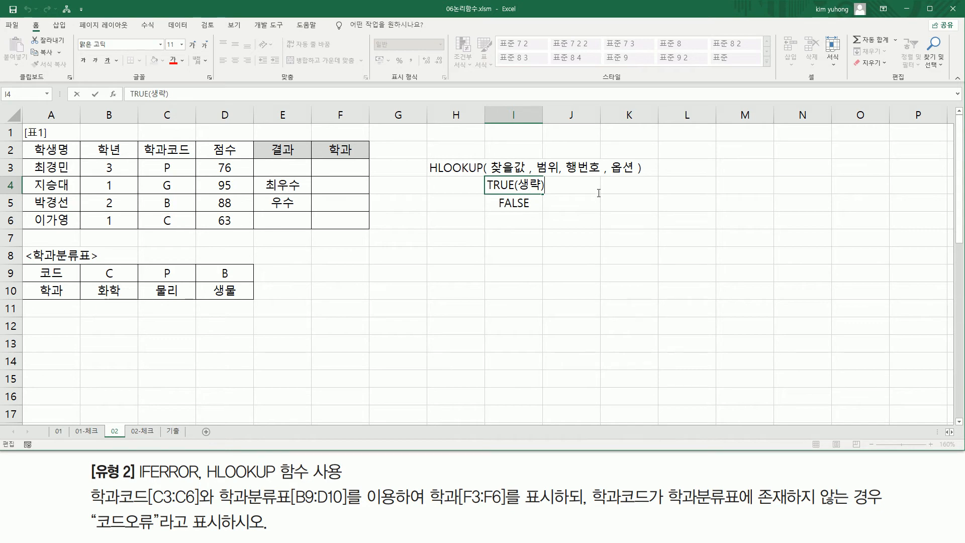
key("ctrl+Return")
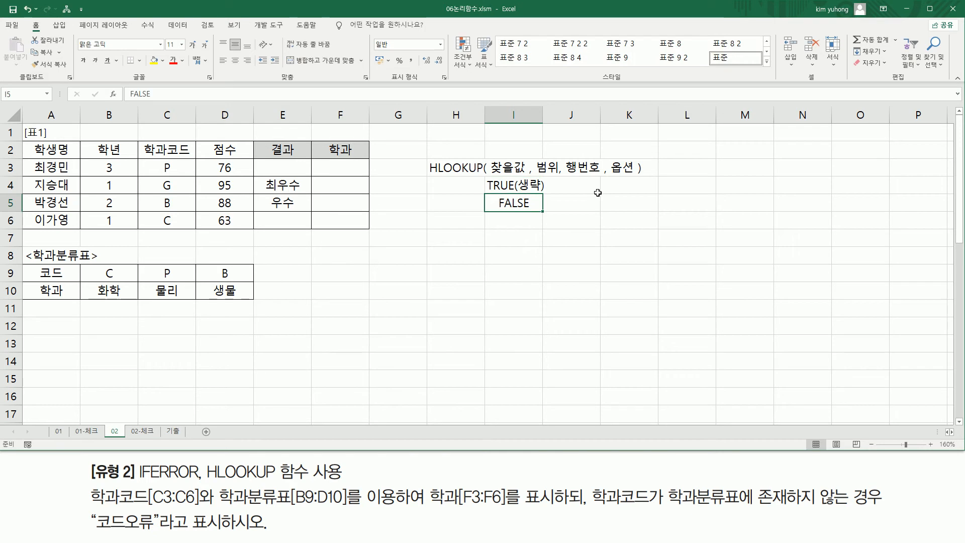
key("Right")
key("Down")
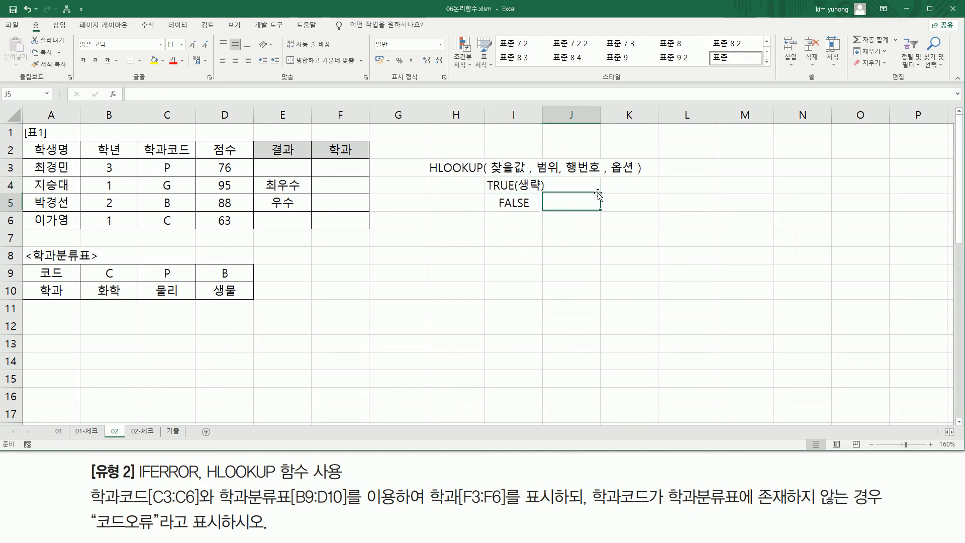
key("Up")
key("Left")
key("Down")
key("Up")
key("Down")
key("Up")
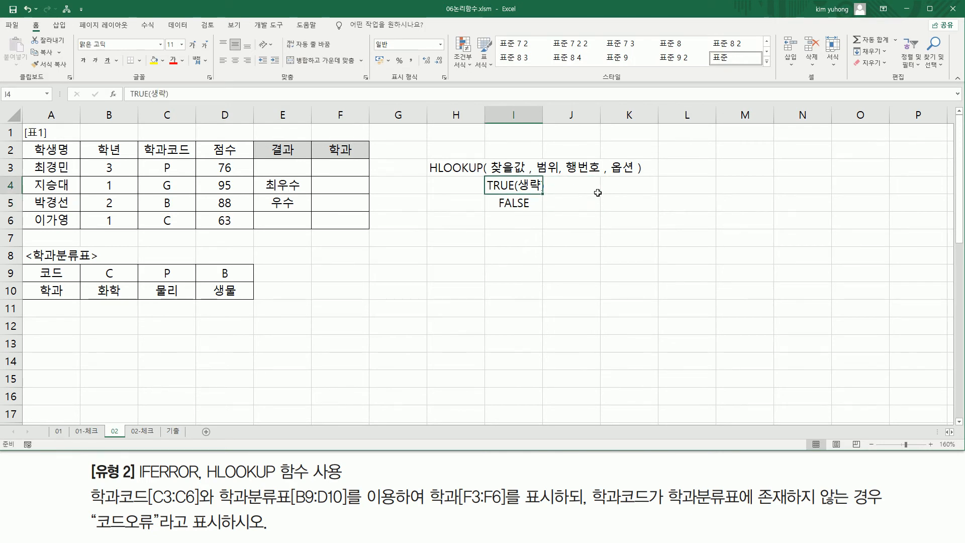
Describe the two options beside them, with "근사값" in J4 and "정확하게 일치하는값" in J5
key("Right")
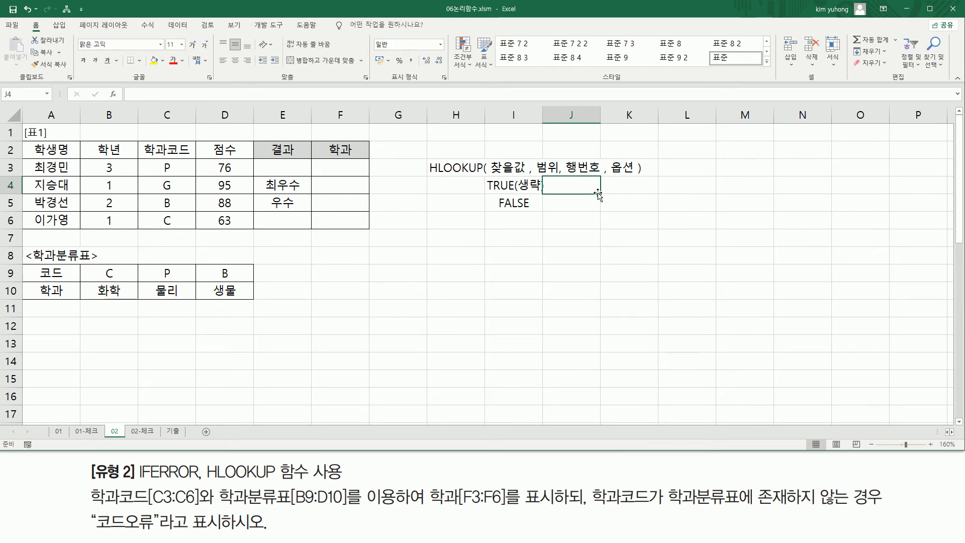
type("근ㄱ")
key("BackSpace")
type("사가")
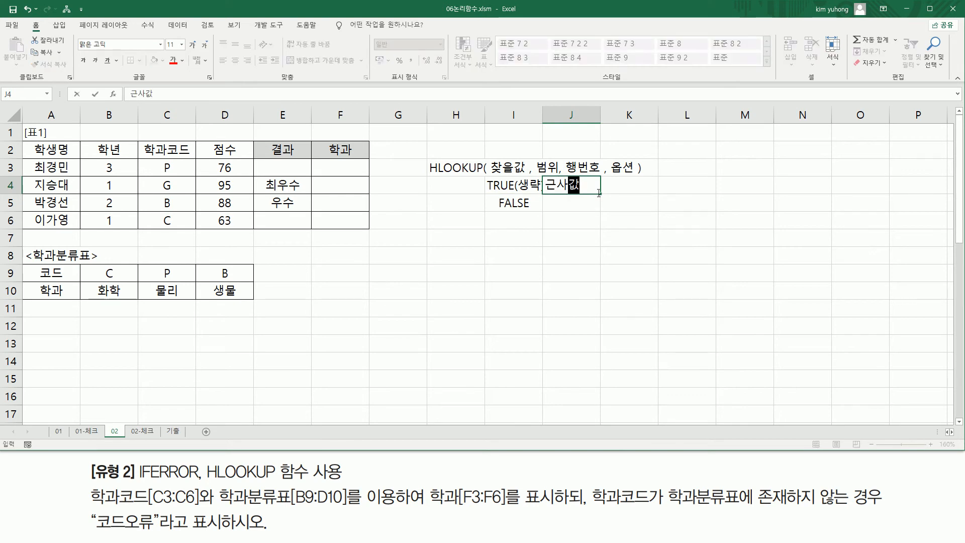
key("Return")
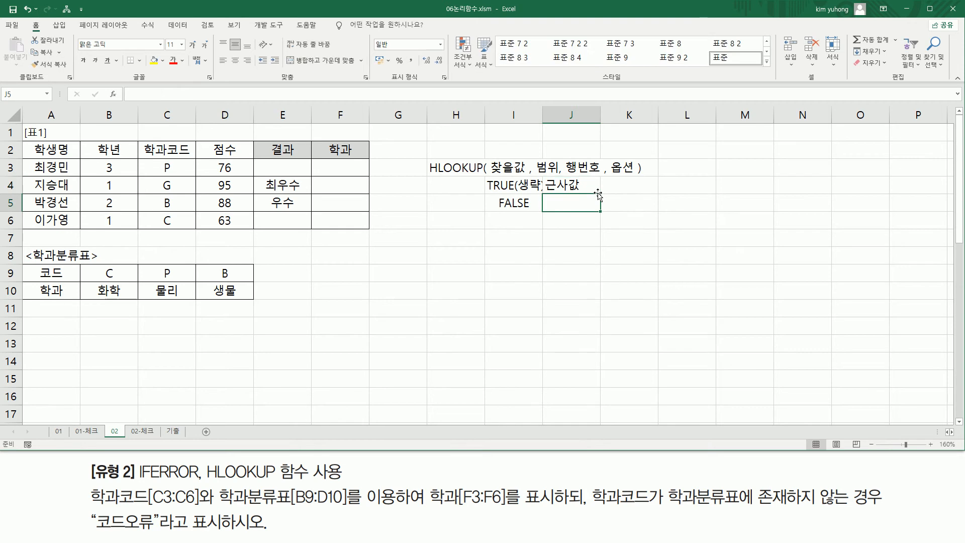
type("정")
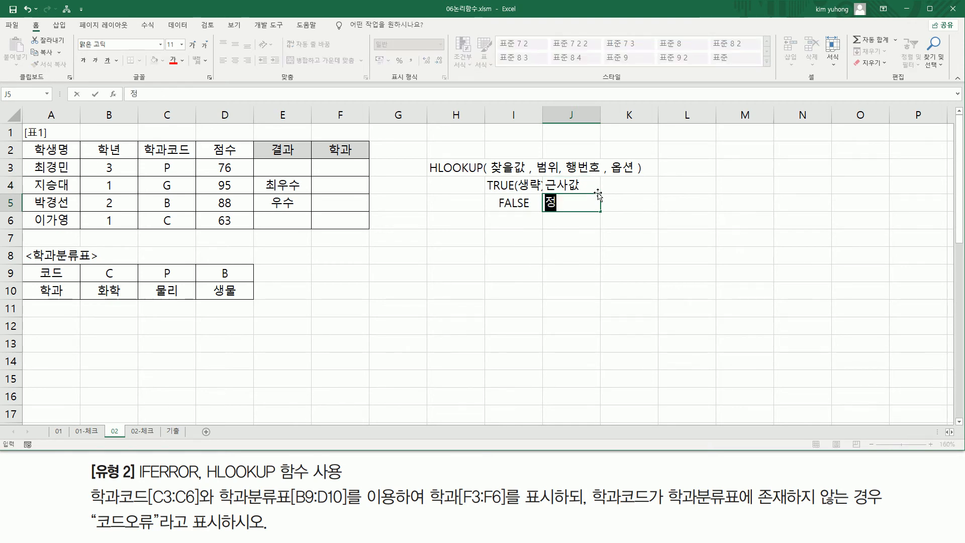
type("확학게 일ㅊ")
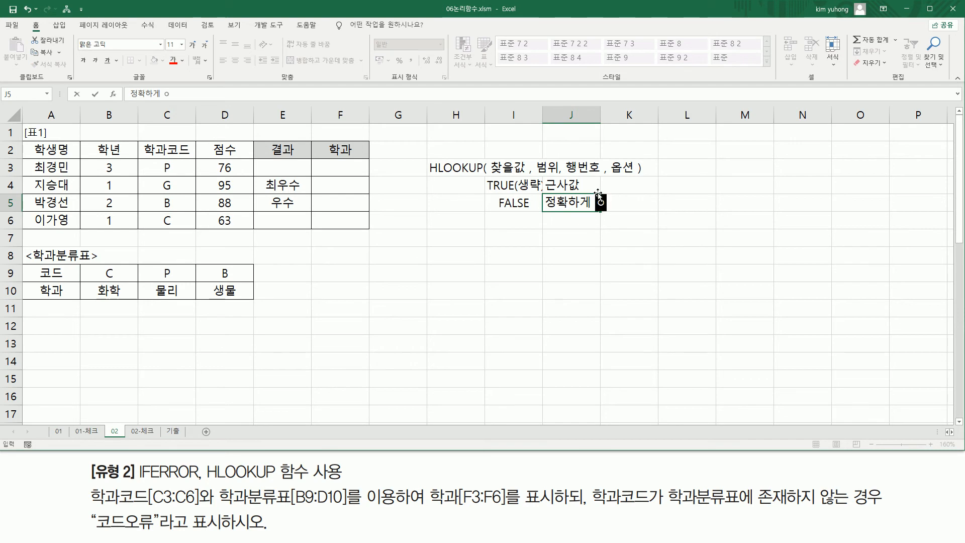
type("하는갑ㅅ")
key("Return")
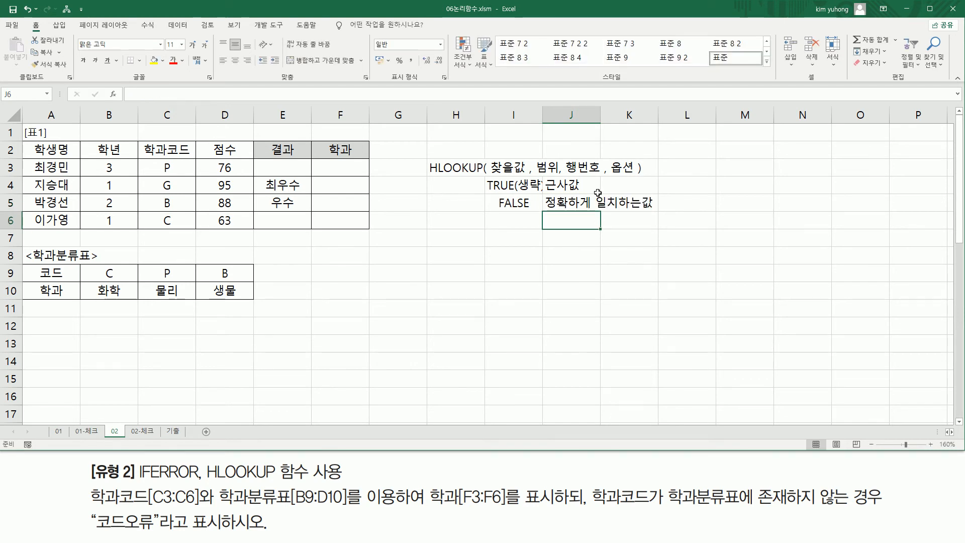
left_click_drag(494, 157, 649, 209)
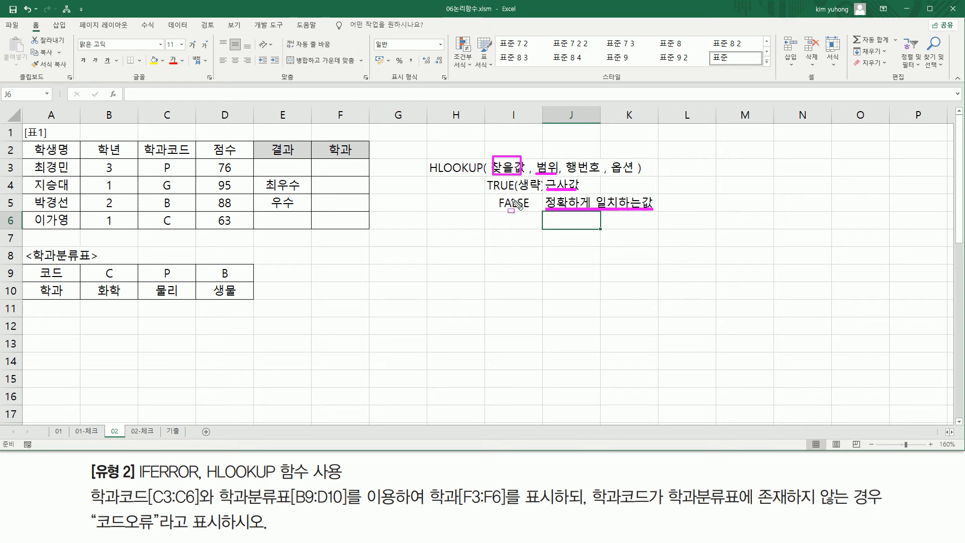
Start an HLOOKUP formula in cell F3 with C3 as the lookup value and B9:D10 as the table range
key("Escape")
left_click(366, 174)
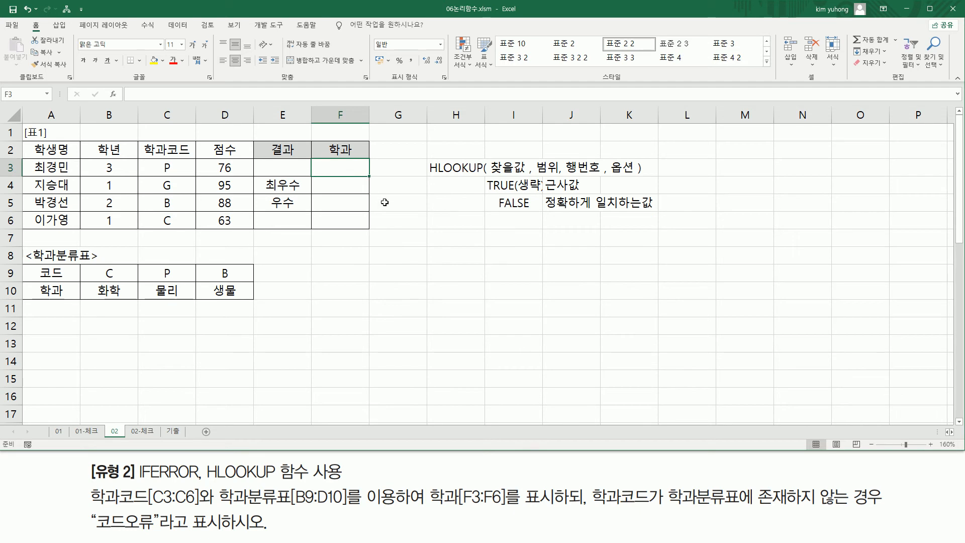
type("=HLO")
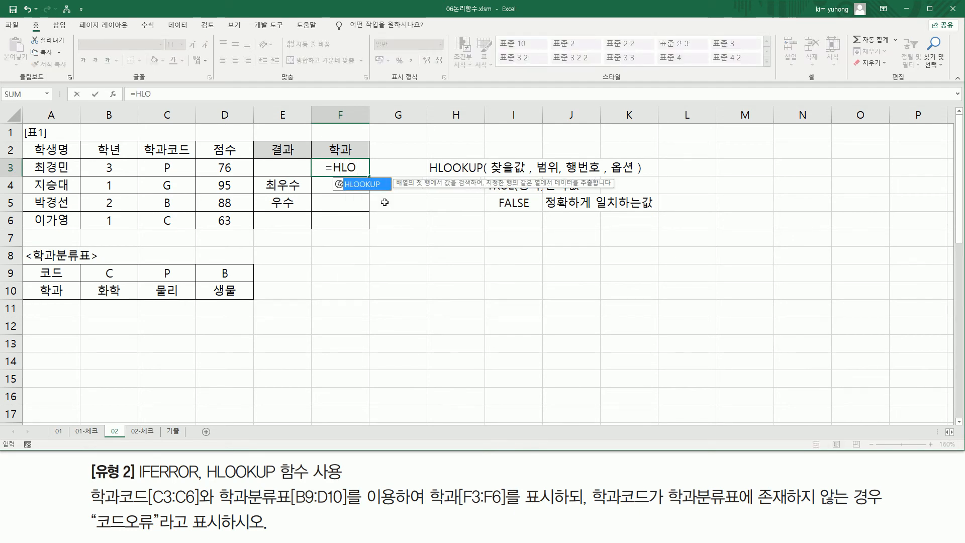
key("Tab")
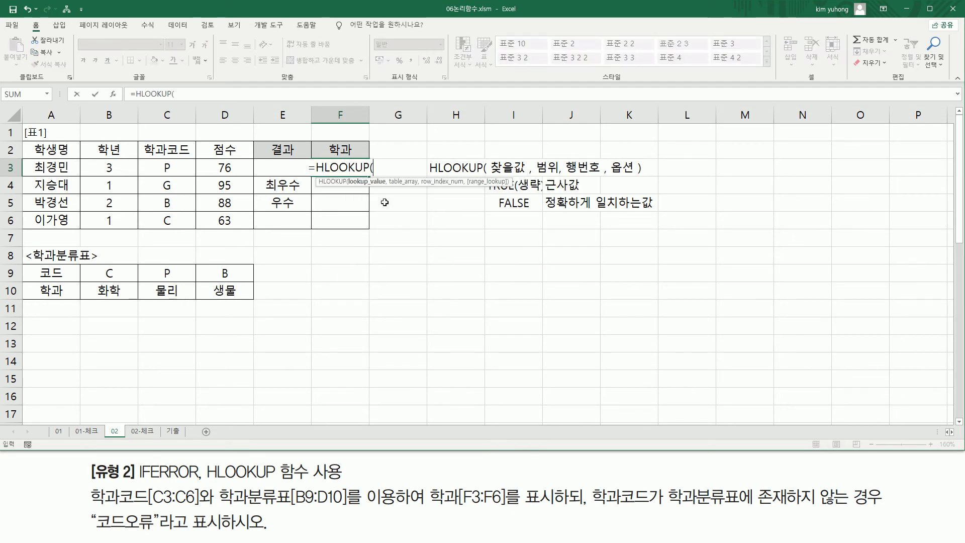
key("Left")
key("Left")
key("Left")
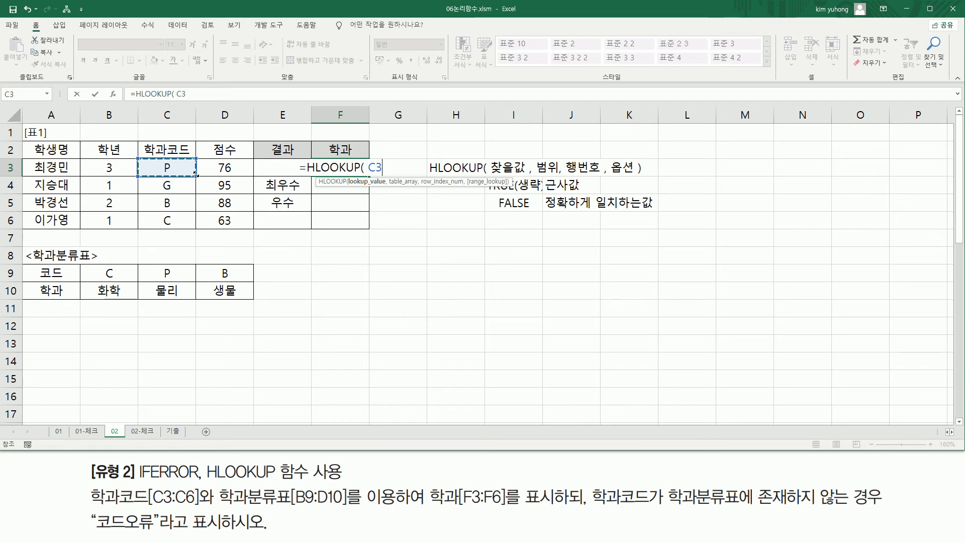
type(",")
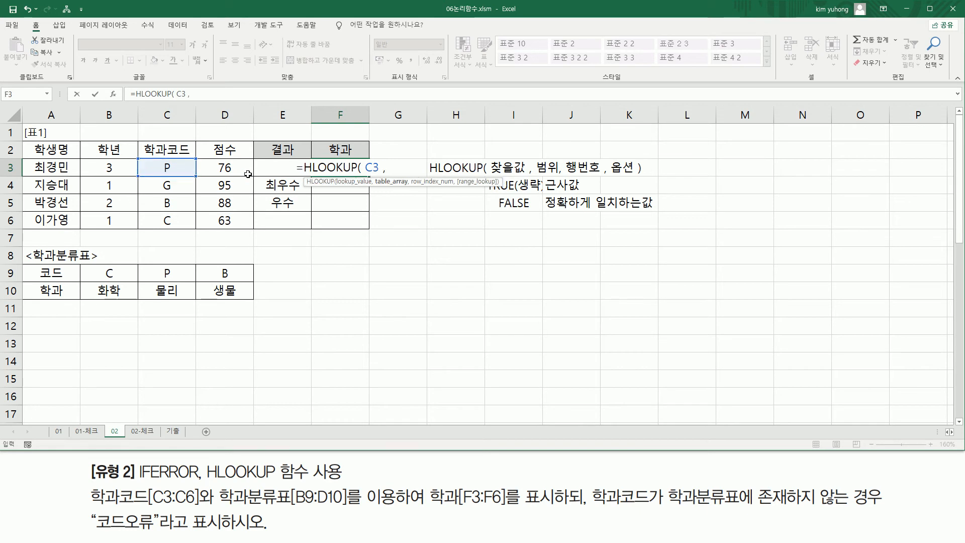
left_click_drag(110, 274, 216, 290)
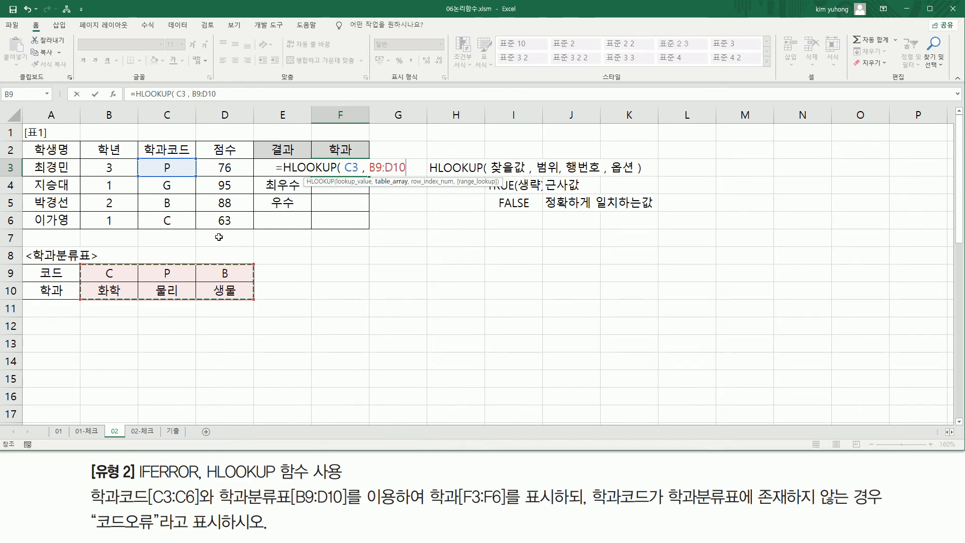
key("ctrl+2")
left_click_drag(323, 159, 356, 175)
left_click_drag(160, 173, 177, 172)
left_click_drag(327, 182, 358, 193)
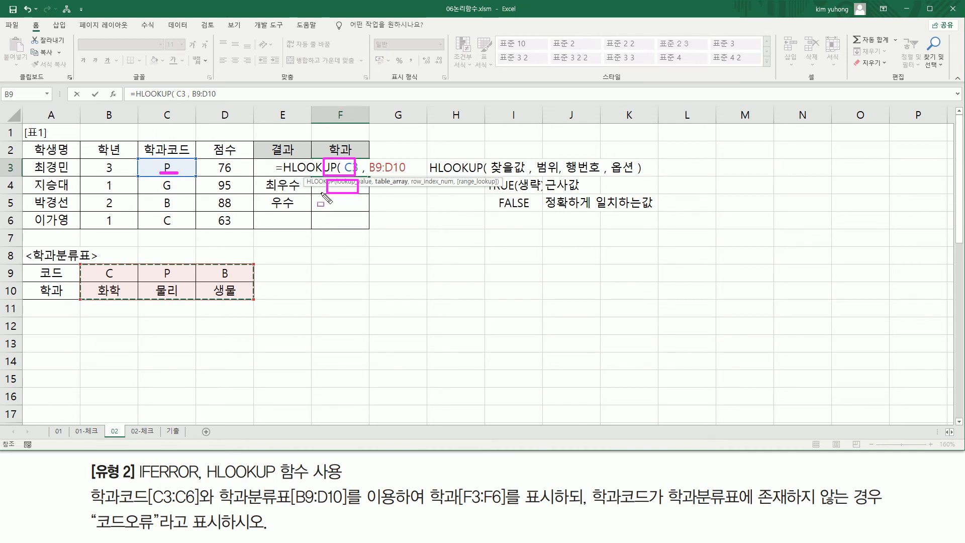
left_click_drag(161, 190, 175, 190)
left_click_drag(332, 196, 330, 197)
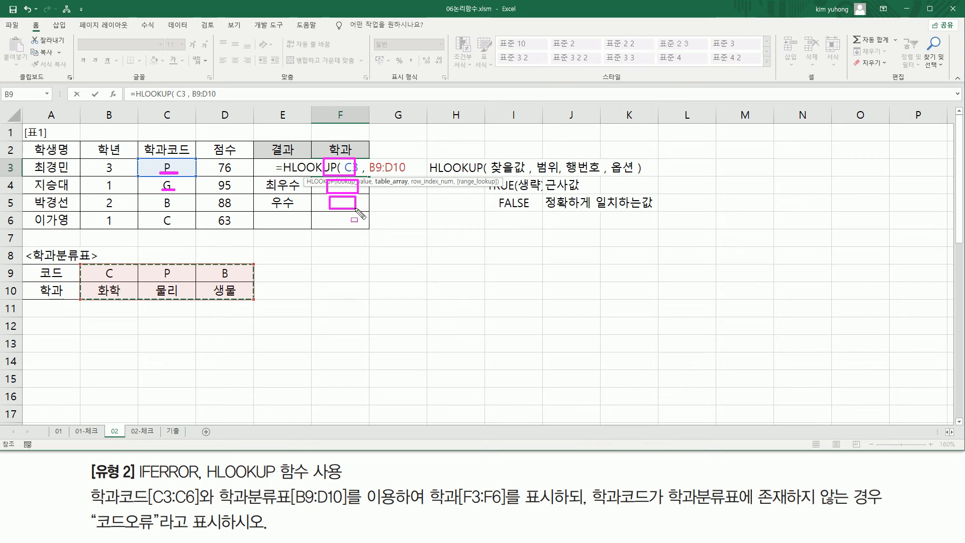
left_click_drag(161, 207, 178, 208)
key("Escape")
left_click_drag(344, 160, 359, 176)
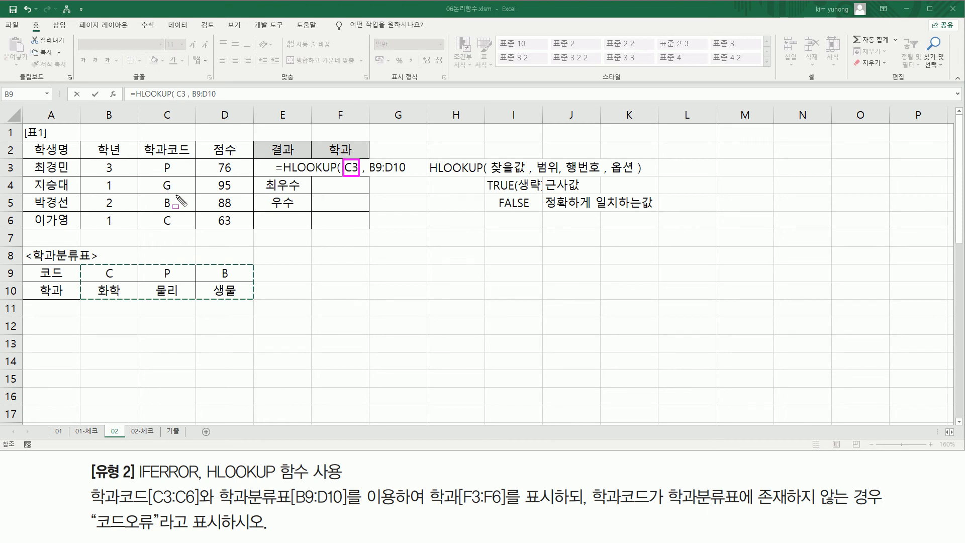
mouse_move(84, 263)
left_mouse_down()
mouse_move(199, 301)
mouse_move(251, 304)
left_mouse_up()
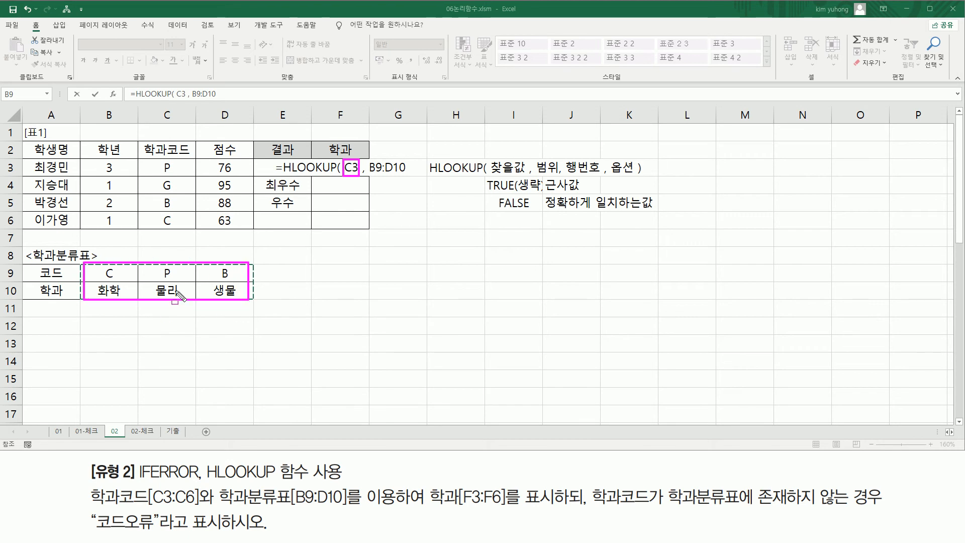
key("Escape")
Make the HLOOKUP table range absolute as $B$9:$D$10 and continue to the row number argument
left_click_drag(376, 167, 407, 173)
key("F4")
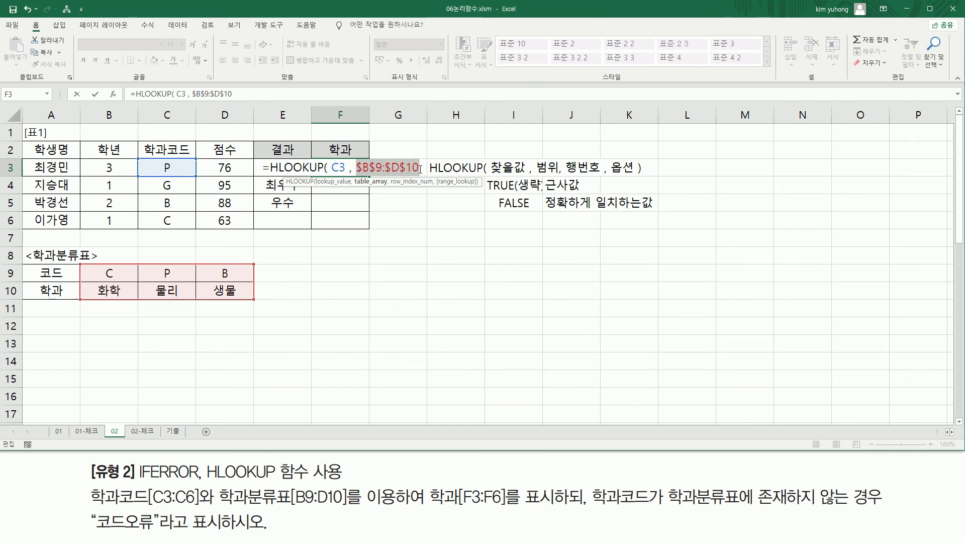
left_click(420, 169)
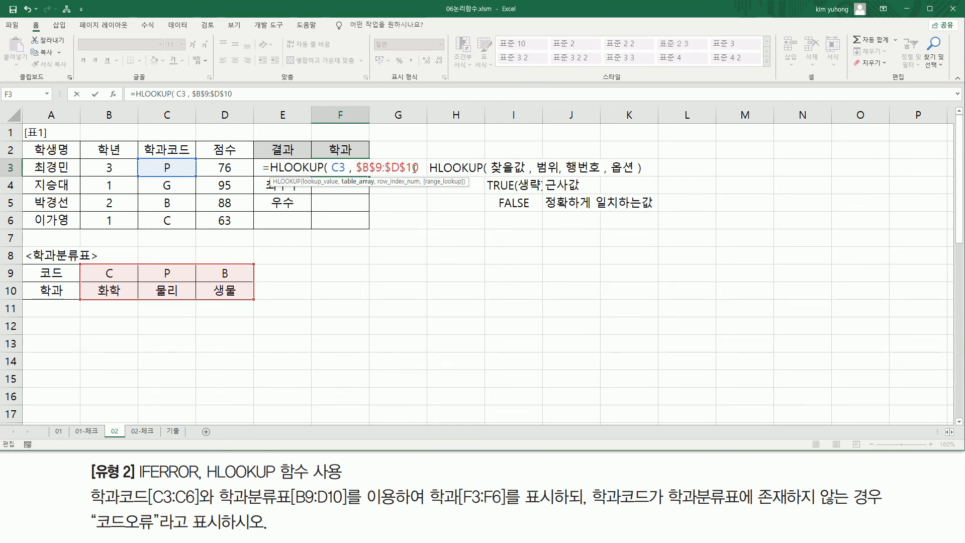
type(",")
left_click_drag(85, 267, 257, 309)
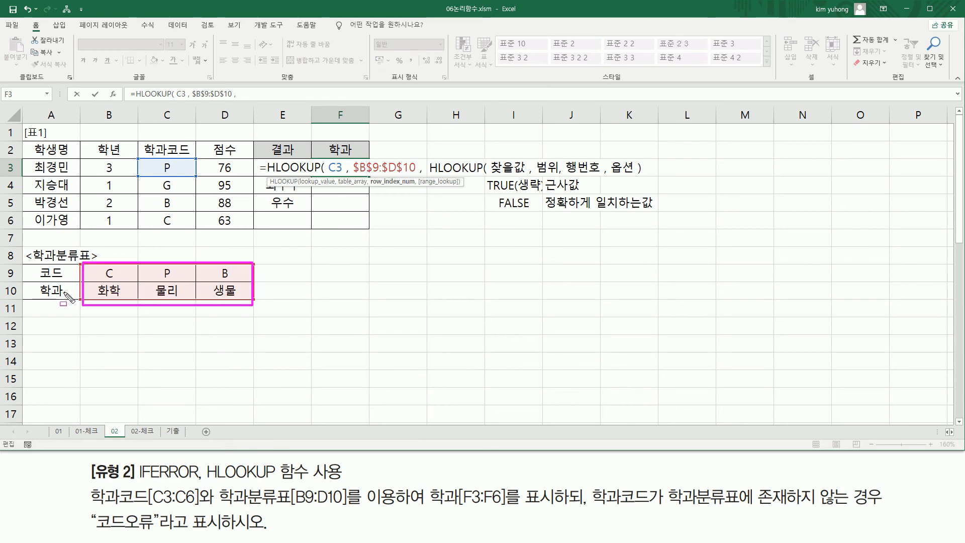
left_click_drag(68, 288, 241, 293)
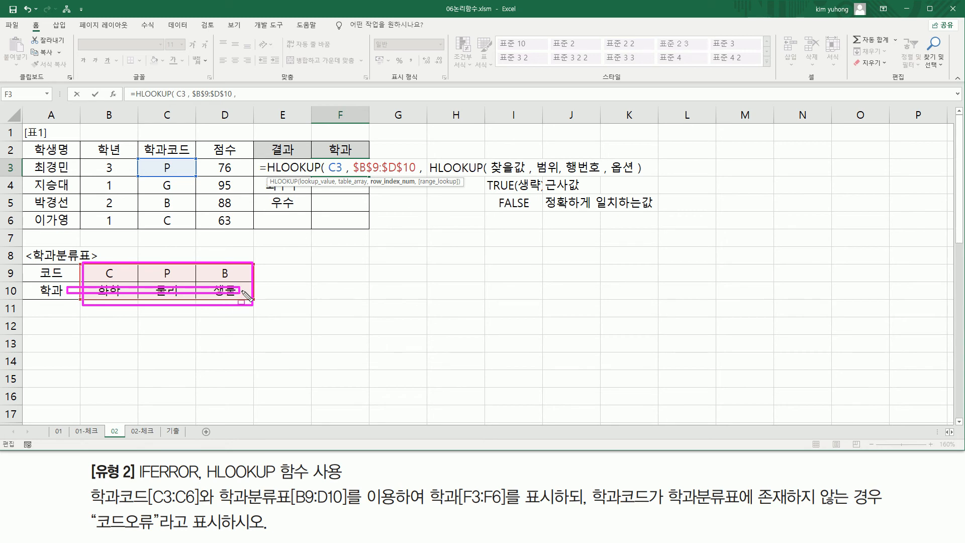
key("Escape")
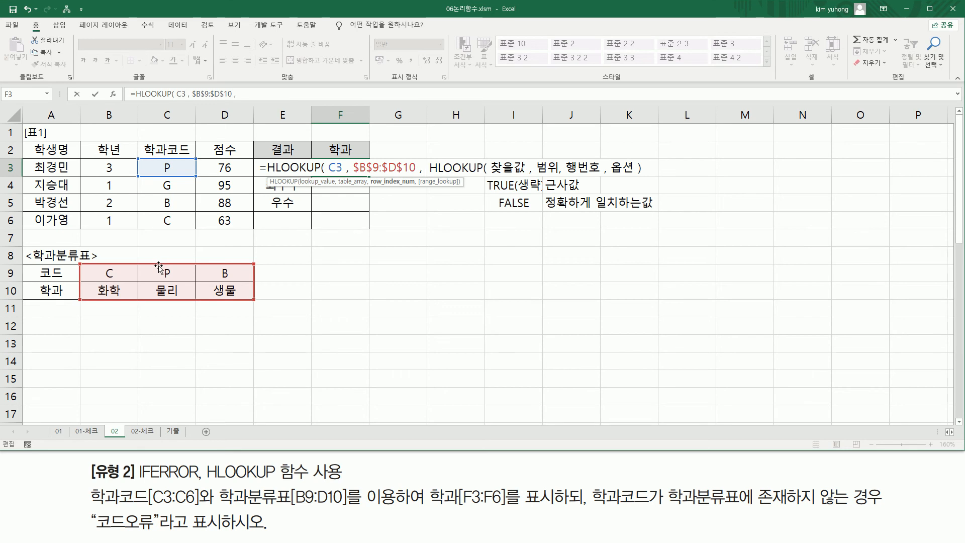
Finish the HLOOKUP formula in F3 with row number 2 and option FALSE, and fill it down to F6
type("2")
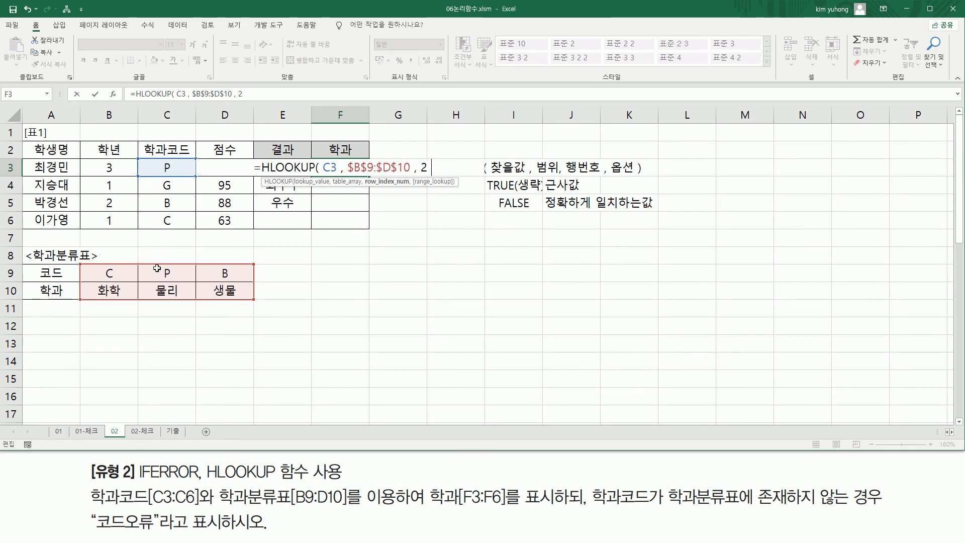
type(" ,")
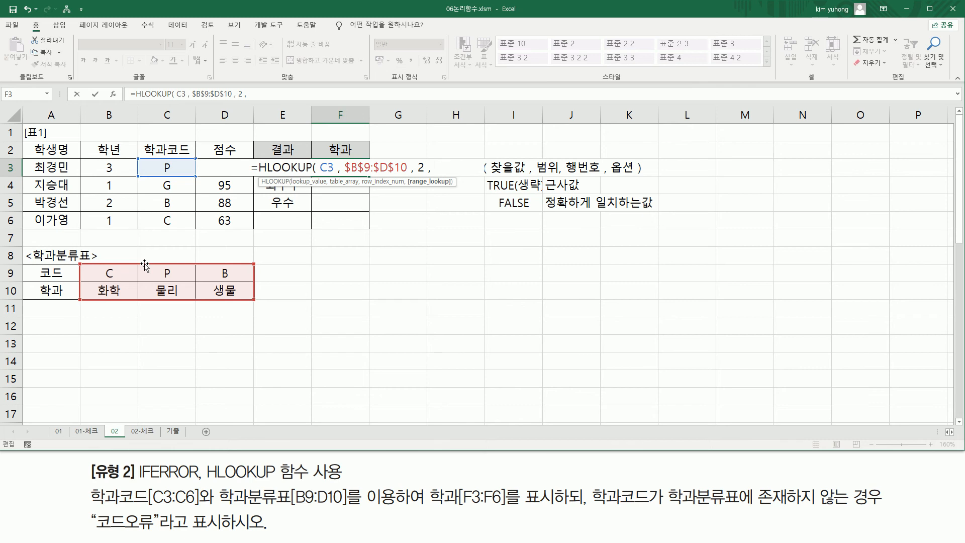
type("FALSE")
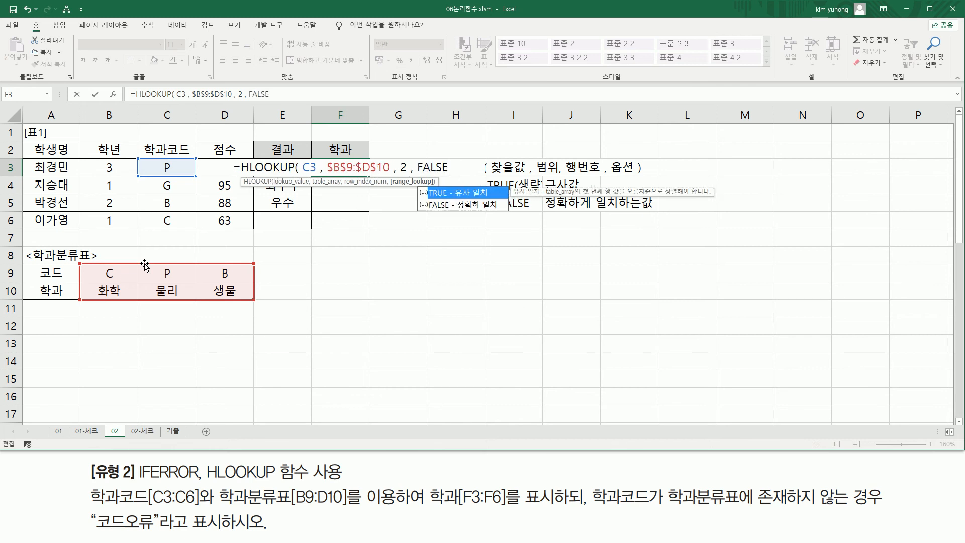
type(" )")
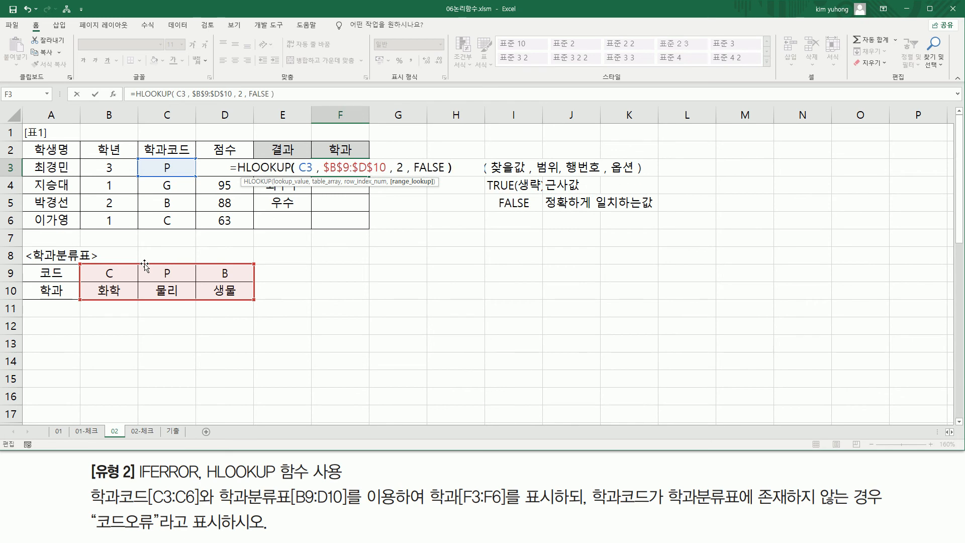
key("Return")
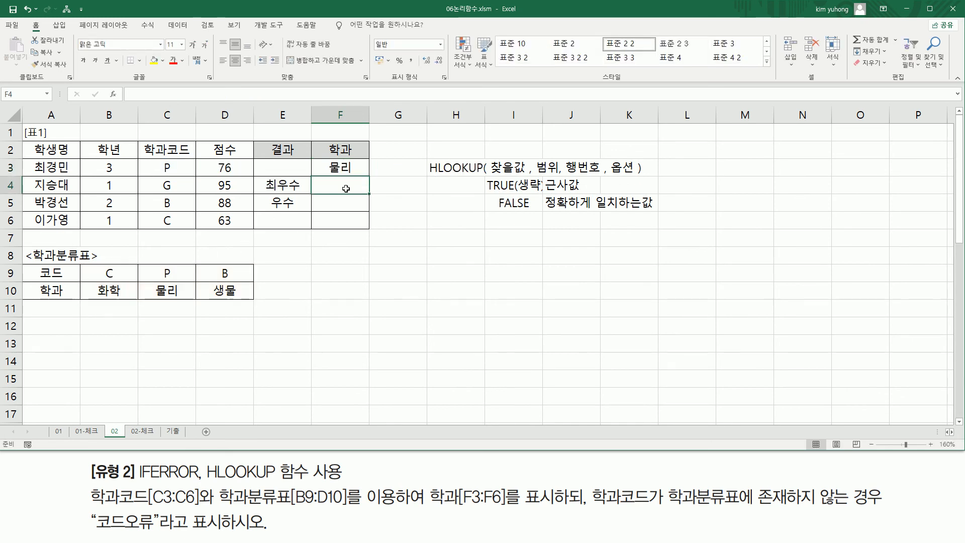
left_click(360, 170)
left_click_drag(369, 177, 370, 227)
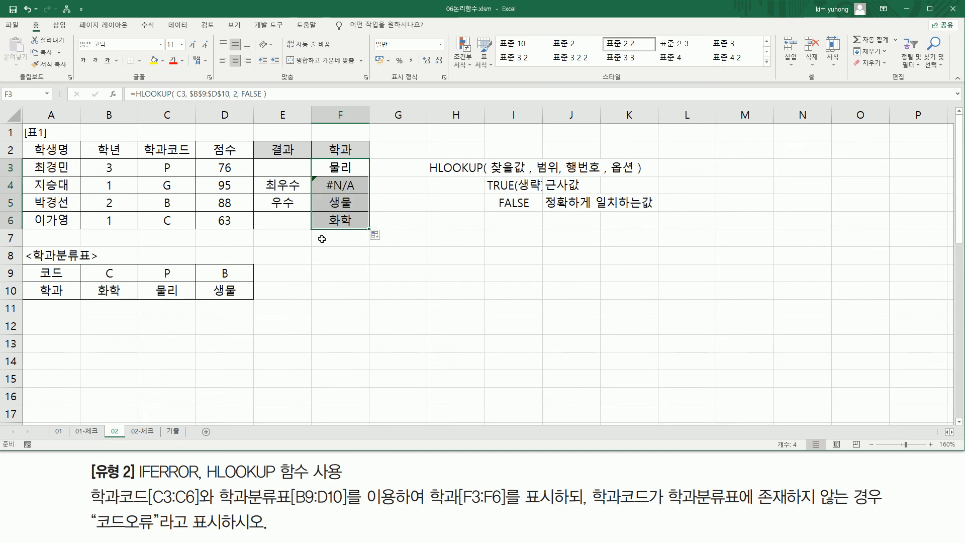
left_click_drag(159, 177, 177, 195)
left_click_drag(81, 262, 257, 302)
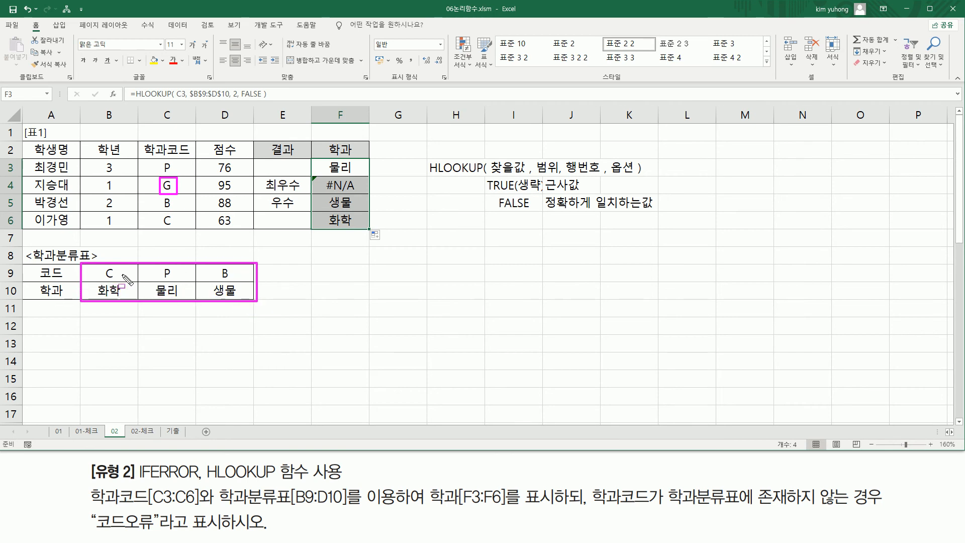
mouse_move(326, 191)
left_mouse_down()
mouse_move(354, 191)
mouse_move(359, 177)
left_mouse_up()
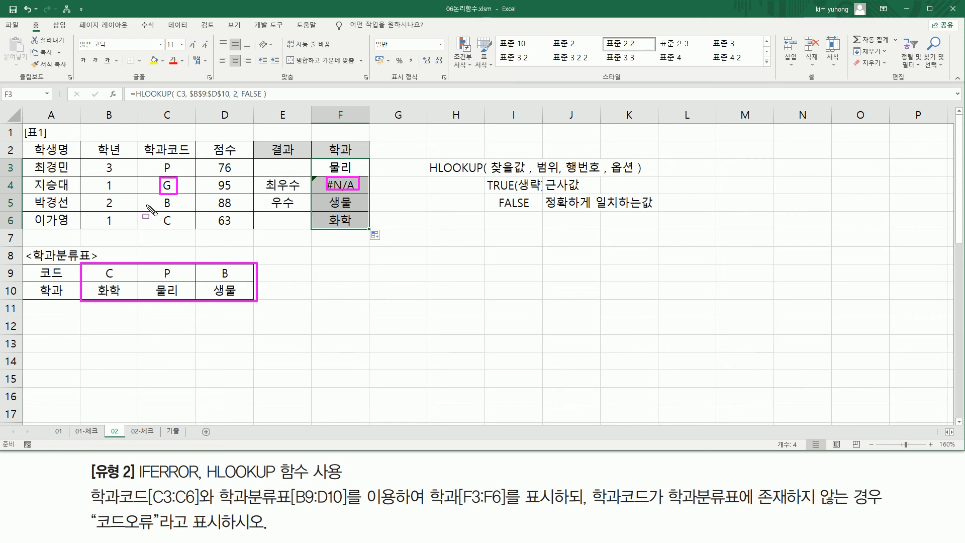
left_click_drag(161, 206, 173, 207)
left_click_drag(327, 207, 355, 207)
left_click_drag(159, 226, 173, 226)
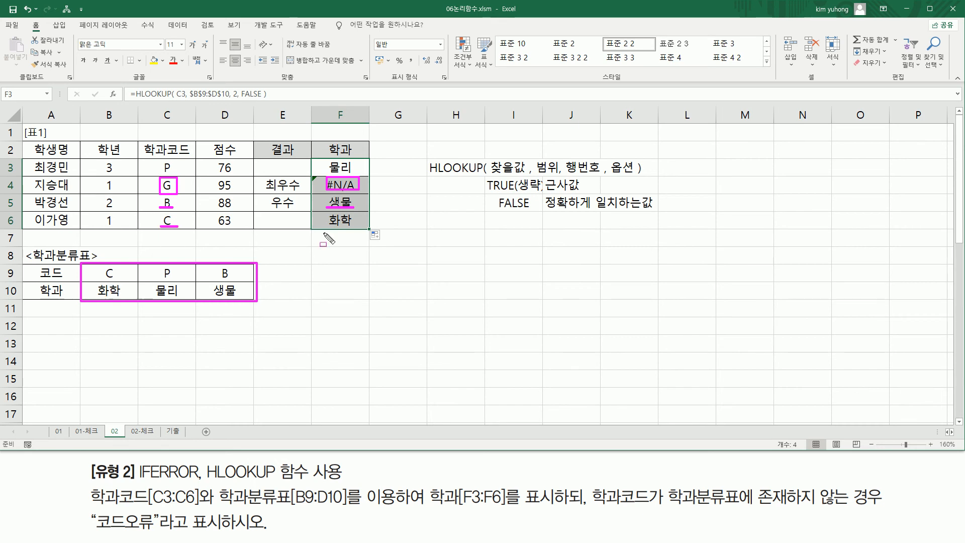
left_click_drag(329, 226, 353, 225)
mouse_move(589, 505)
left_mouse_down()
mouse_move(741, 505)
mouse_move(761, 489)
mouse_move(883, 511)
left_mouse_up()
mouse_move(111, 536)
left_mouse_down()
mouse_move(94, 530)
mouse_move(150, 532)
mouse_move(156, 515)
left_mouse_up()
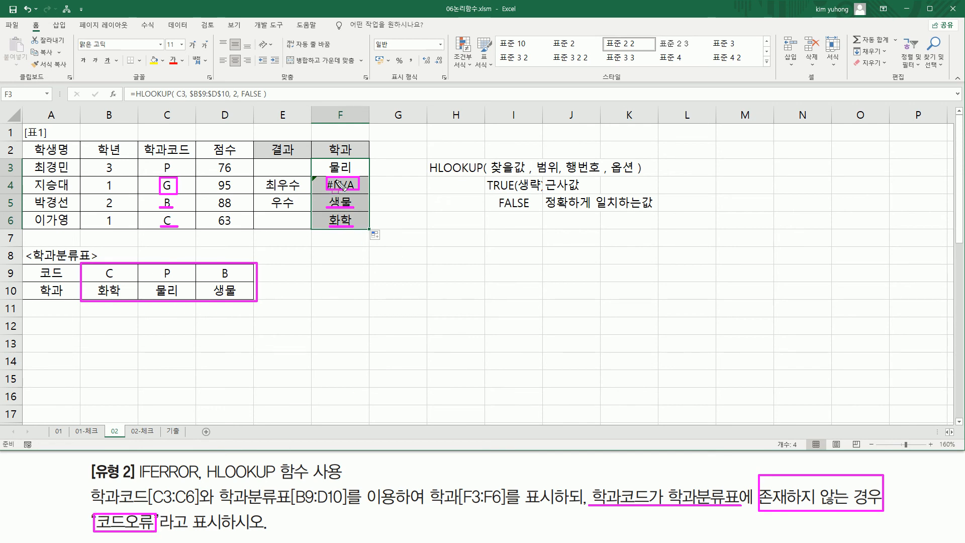
mouse_move(136, 479)
left_mouse_down()
mouse_move(150, 457)
mouse_move(199, 458)
mouse_move(141, 485)
left_mouse_up()
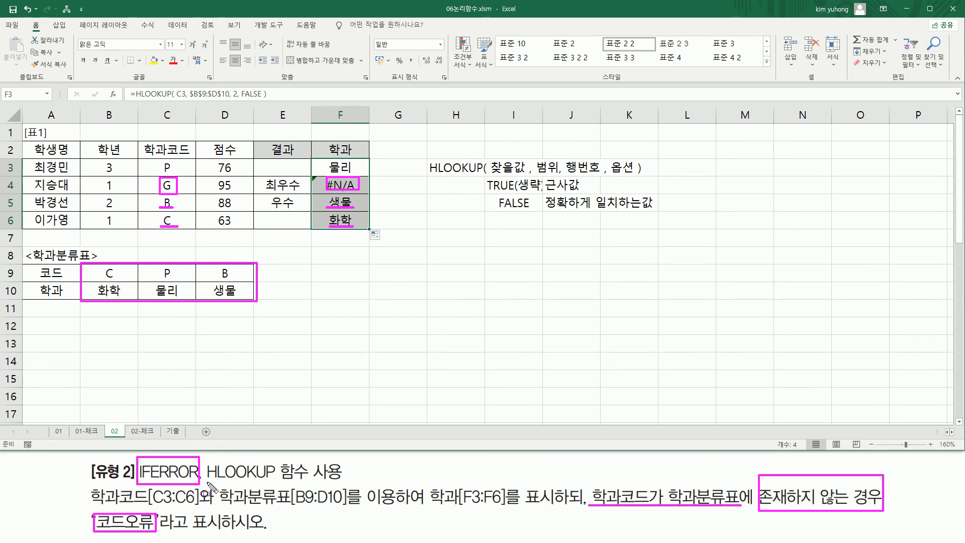
key("Escape")
Insert the IFERROR function in front of HLOOKUP in the formula of cell F3
double_click(355, 174)
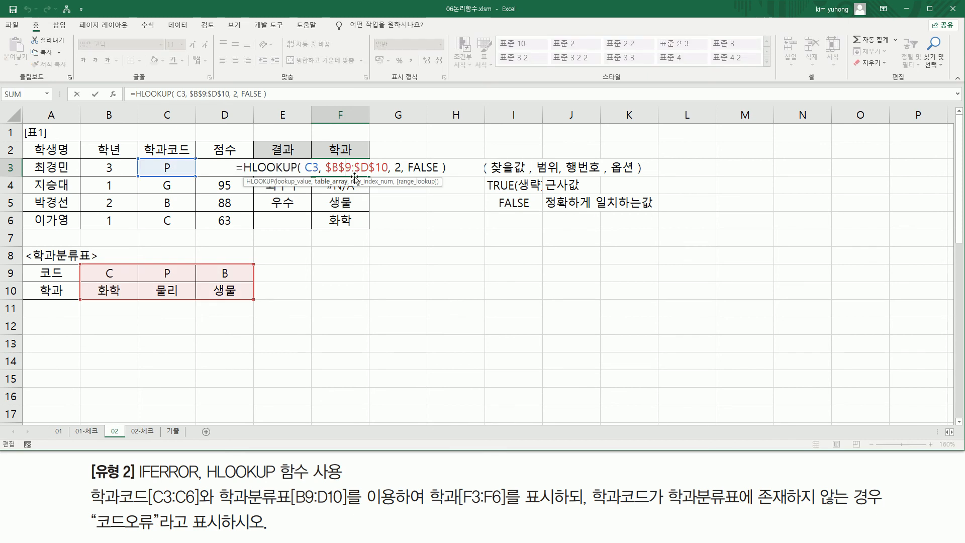
left_click(246, 167)
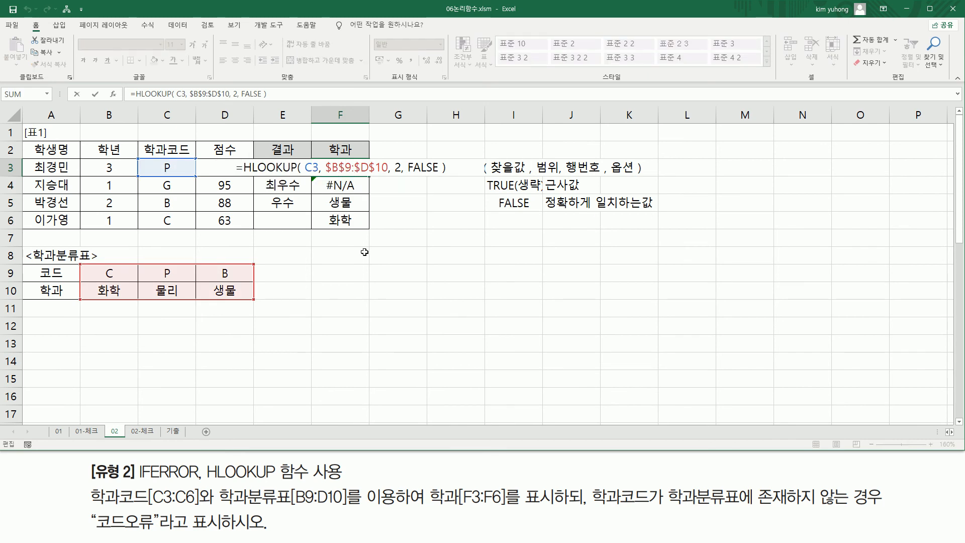
type("IF")
key("Down")
key("Tab")
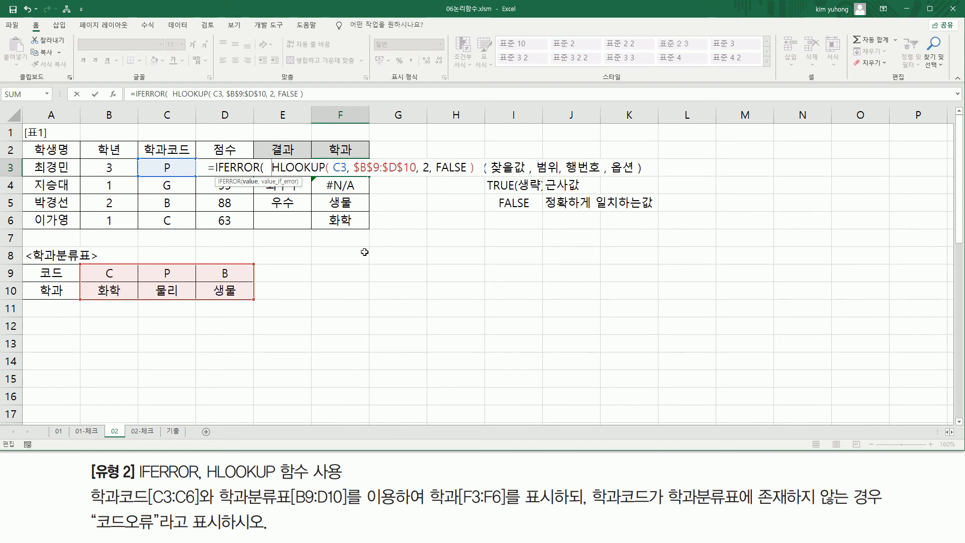
Complete the IFERROR formula in F3 with "코드오류" as the error value and fill it down to F6
key("shift+End")
key("End")
type(", ")
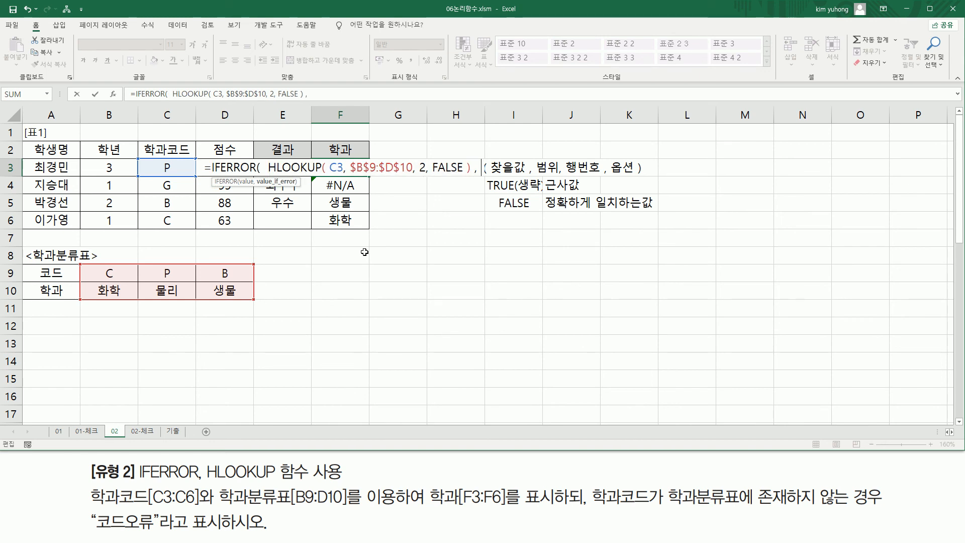
type("\"코드")
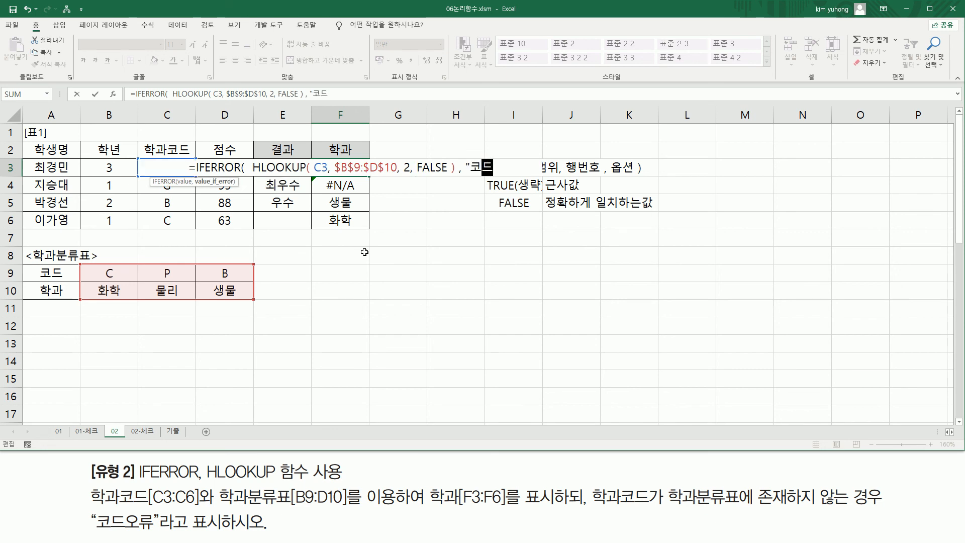
type("오류\"")
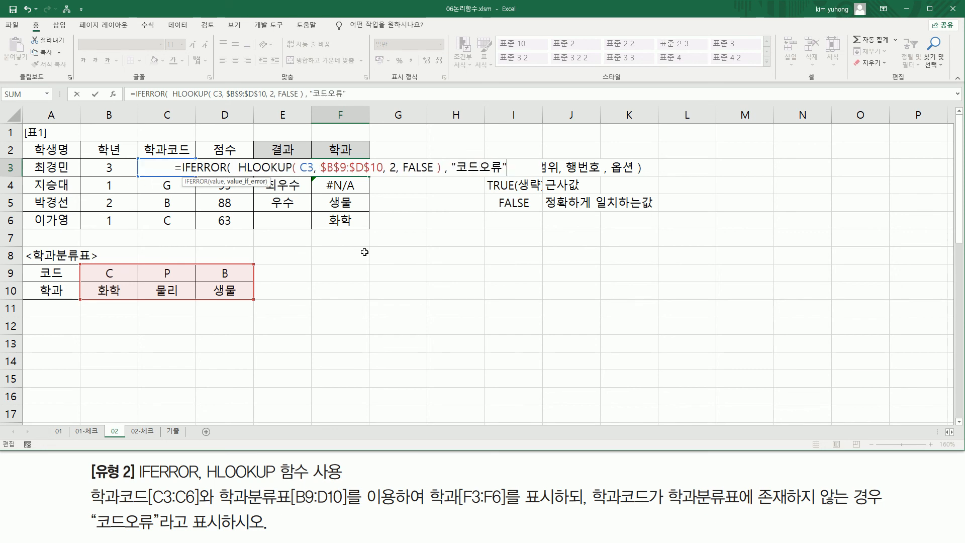
type(")")
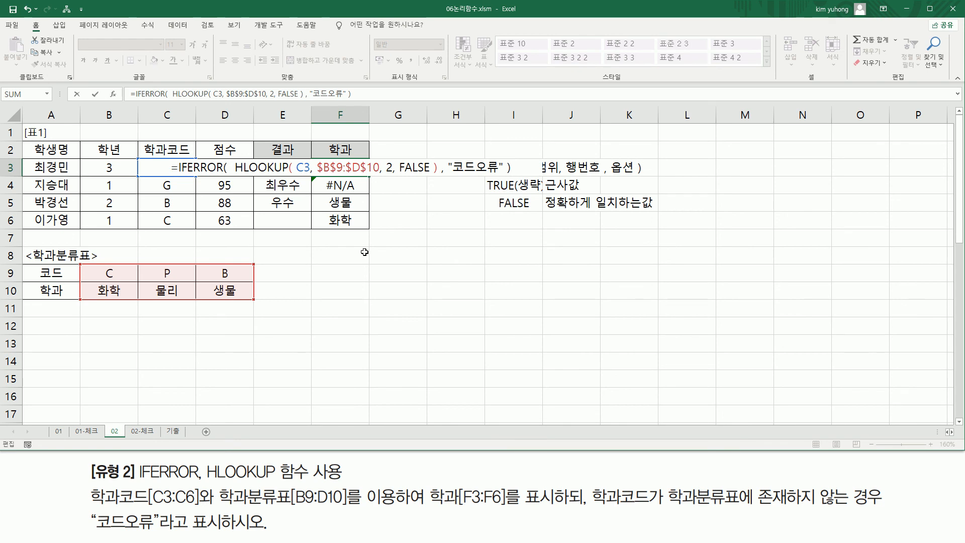
key("Return")
left_click(354, 169)
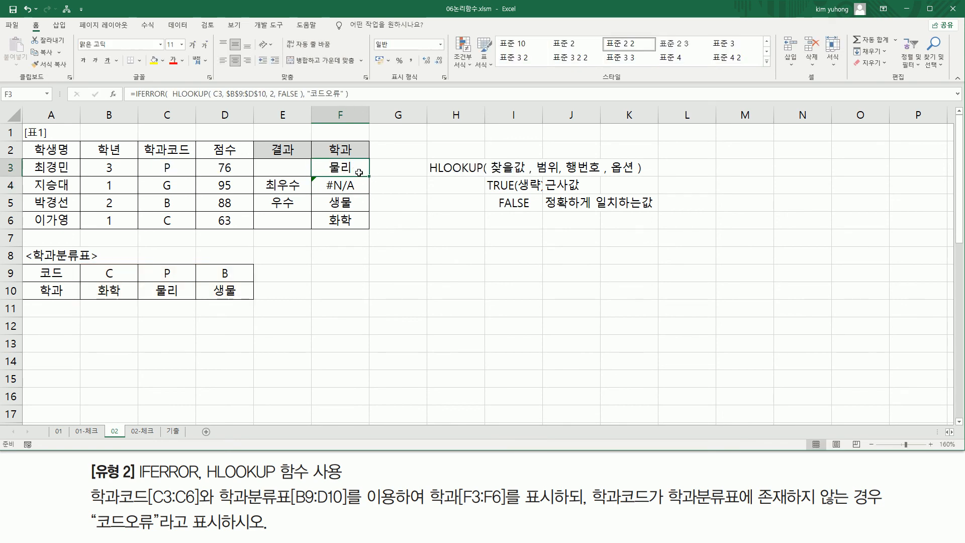
mouse_move(369, 176)
left_mouse_down()
mouse_move(368, 226)
mouse_move(370, 177)
left_mouse_up()
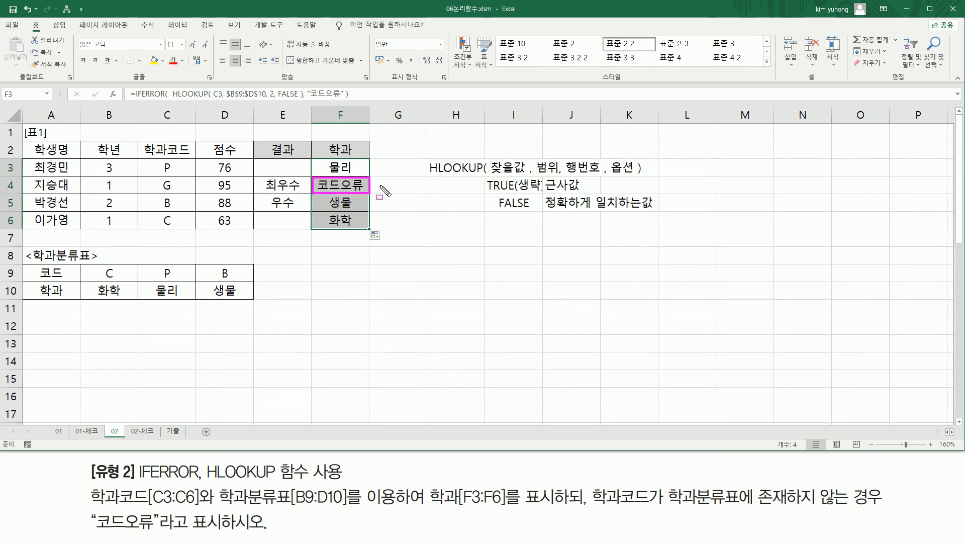
Copy the formula text from F3 into H7 as a text note starting with an apostrophe: '=IFERROR( HLOOKUP( C3, $B$9:$D$10, 2, FALSE ), "코드오류" )
key("Escape")
left_click(354, 168)
left_click_drag(353, 94, 74, 93)
left_click(76, 93)
left_click(460, 237)
type("=IFERROR(  HLOOKUP( C3, $B$9:$D$10, 2, FALSE ), \"코드오류\" )")
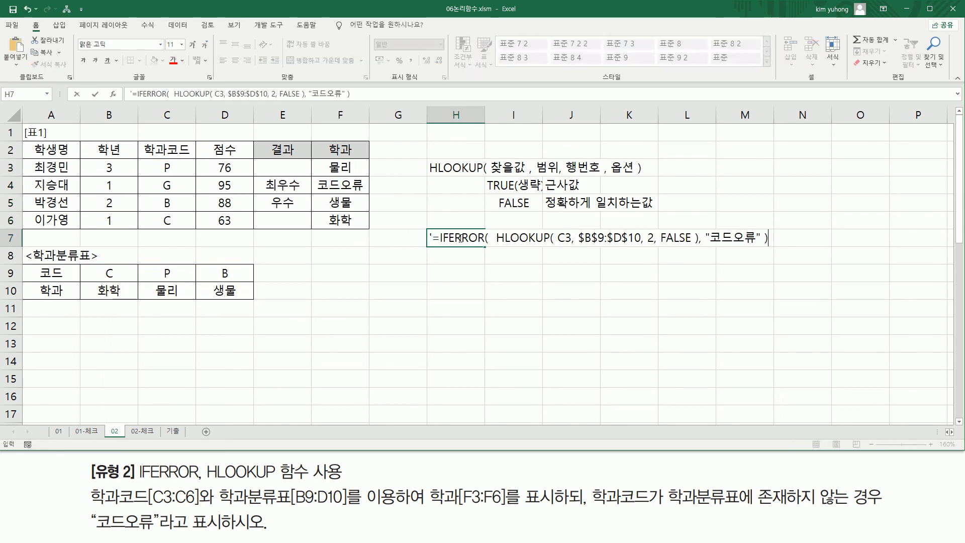
key("Return")
Add a $ after 범위 in the HLOOKUP syntax note in cell H3
left_click(456, 172)
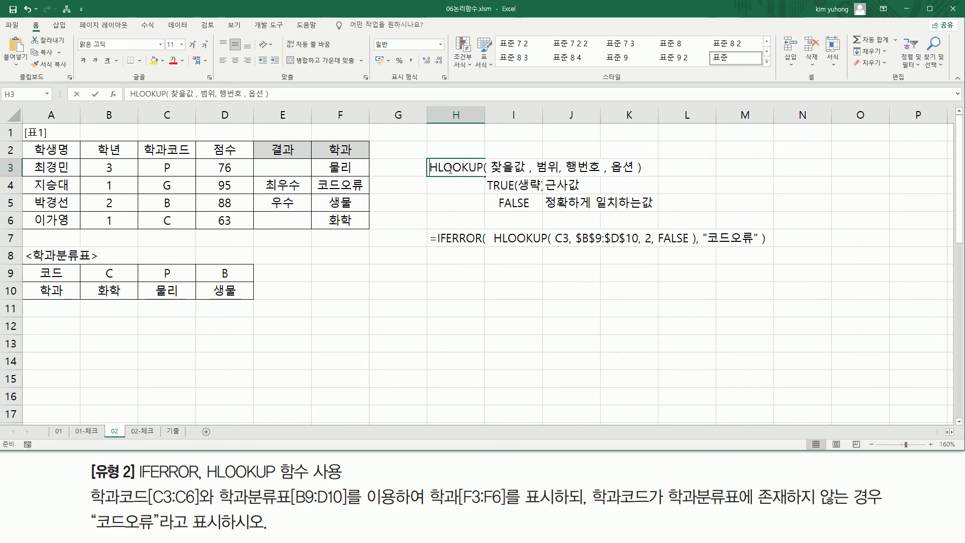
double_click(454, 168)
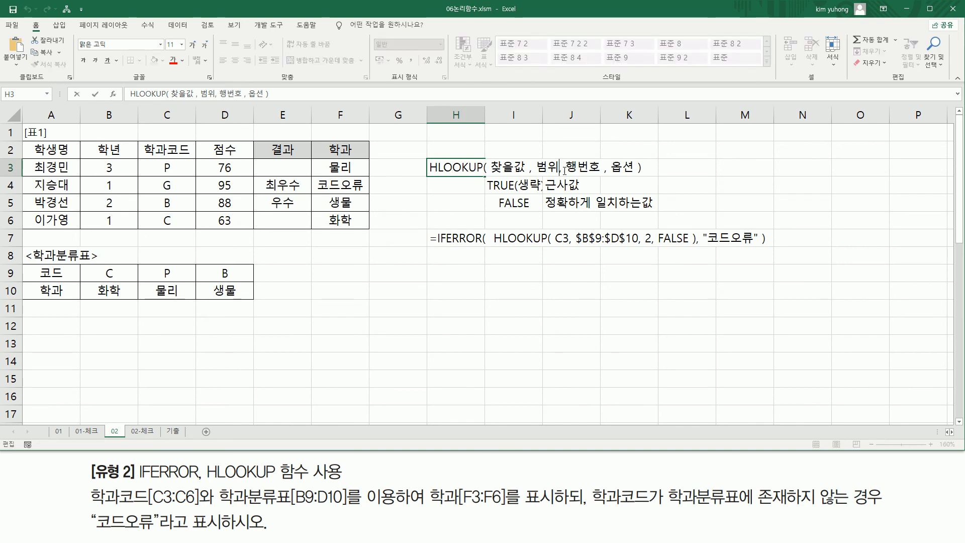
left_click(559, 168)
type("$")
left_click(563, 285)
key("ctrl+2")
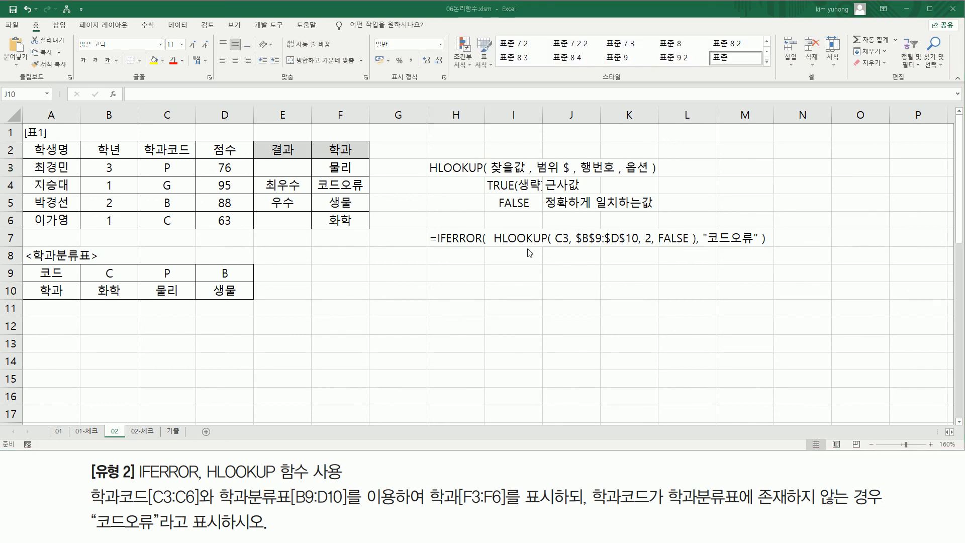
left_click_drag(555, 227, 569, 251)
left_click_drag(576, 246, 690, 245)
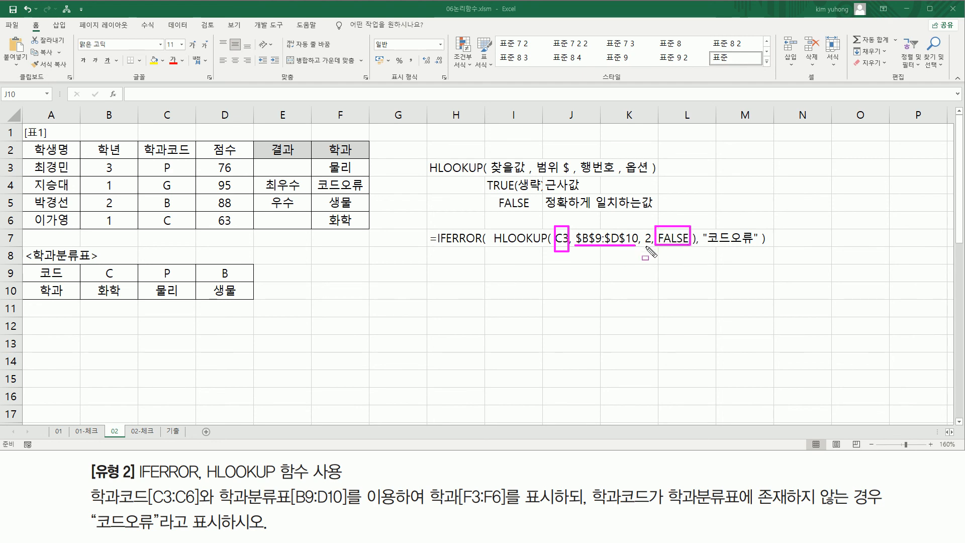
left_click_drag(644, 229, 652, 258)
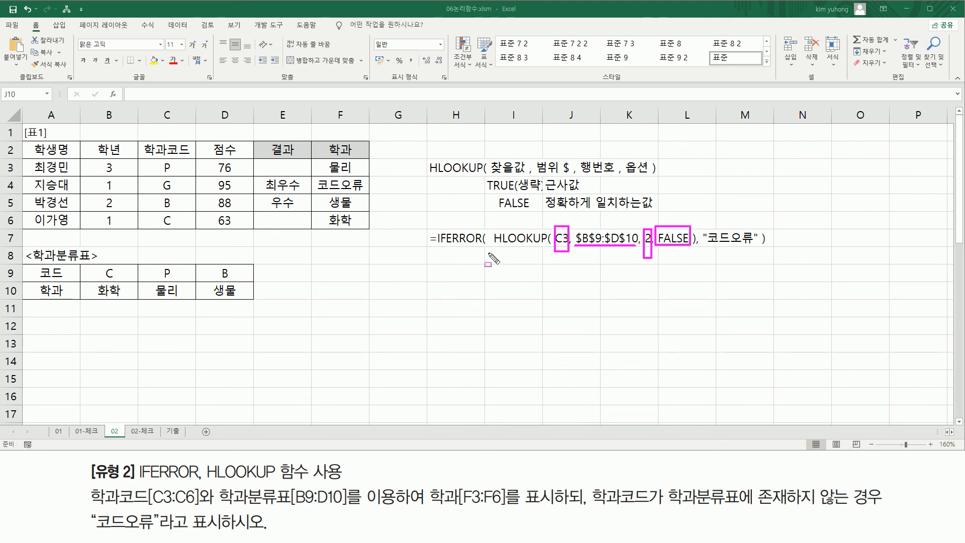
key("e")
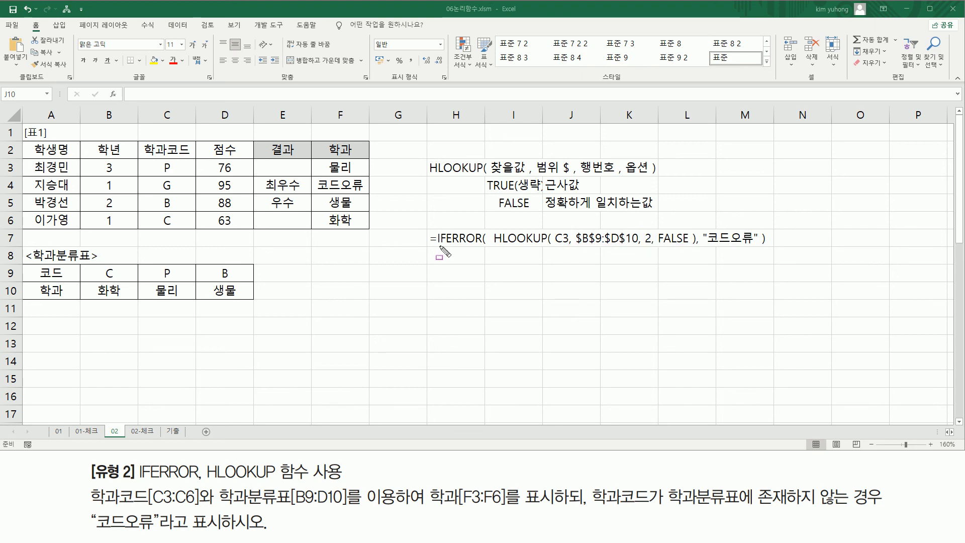
mouse_move(492, 226)
left_mouse_down()
mouse_move(495, 248)
mouse_move(693, 251)
left_mouse_up()
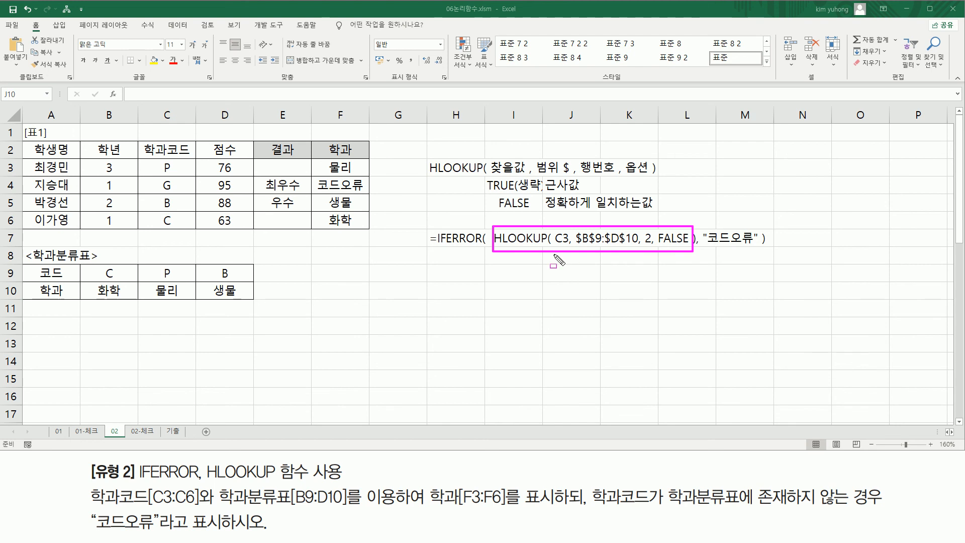
left_click_drag(437, 245, 480, 245)
left_click_drag(707, 244, 751, 246)
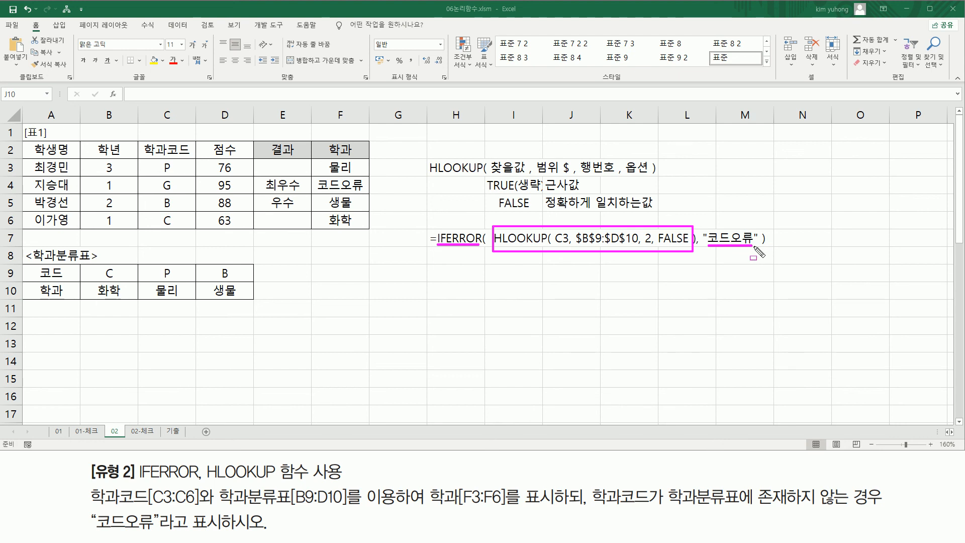
key("Escape")
Set the font color of the formula note in H7 to red
left_click(455, 238)
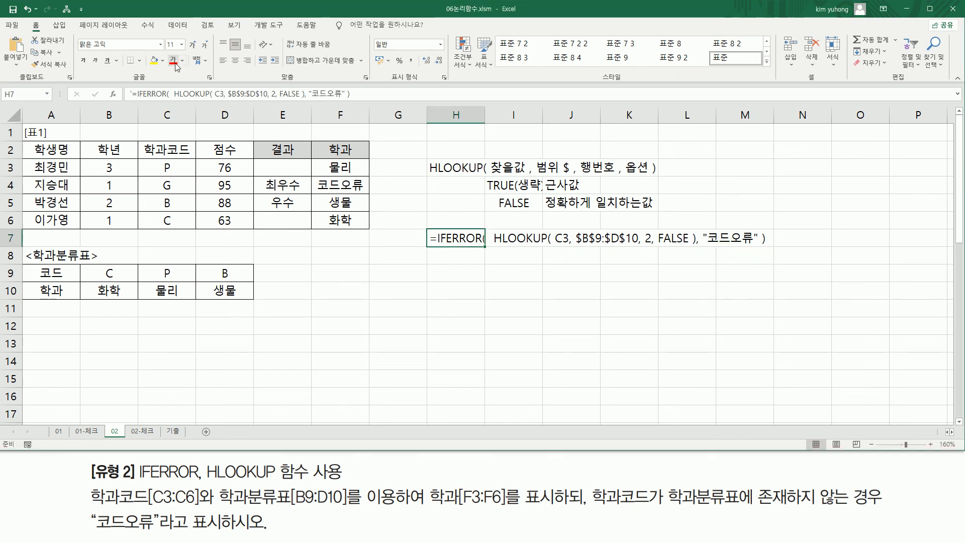
left_click(173, 60)
left_click(521, 301)
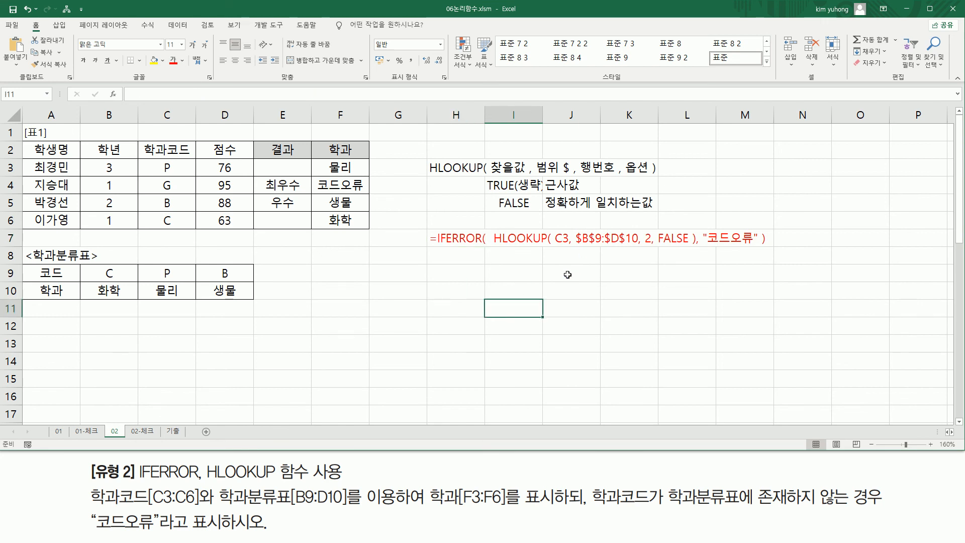